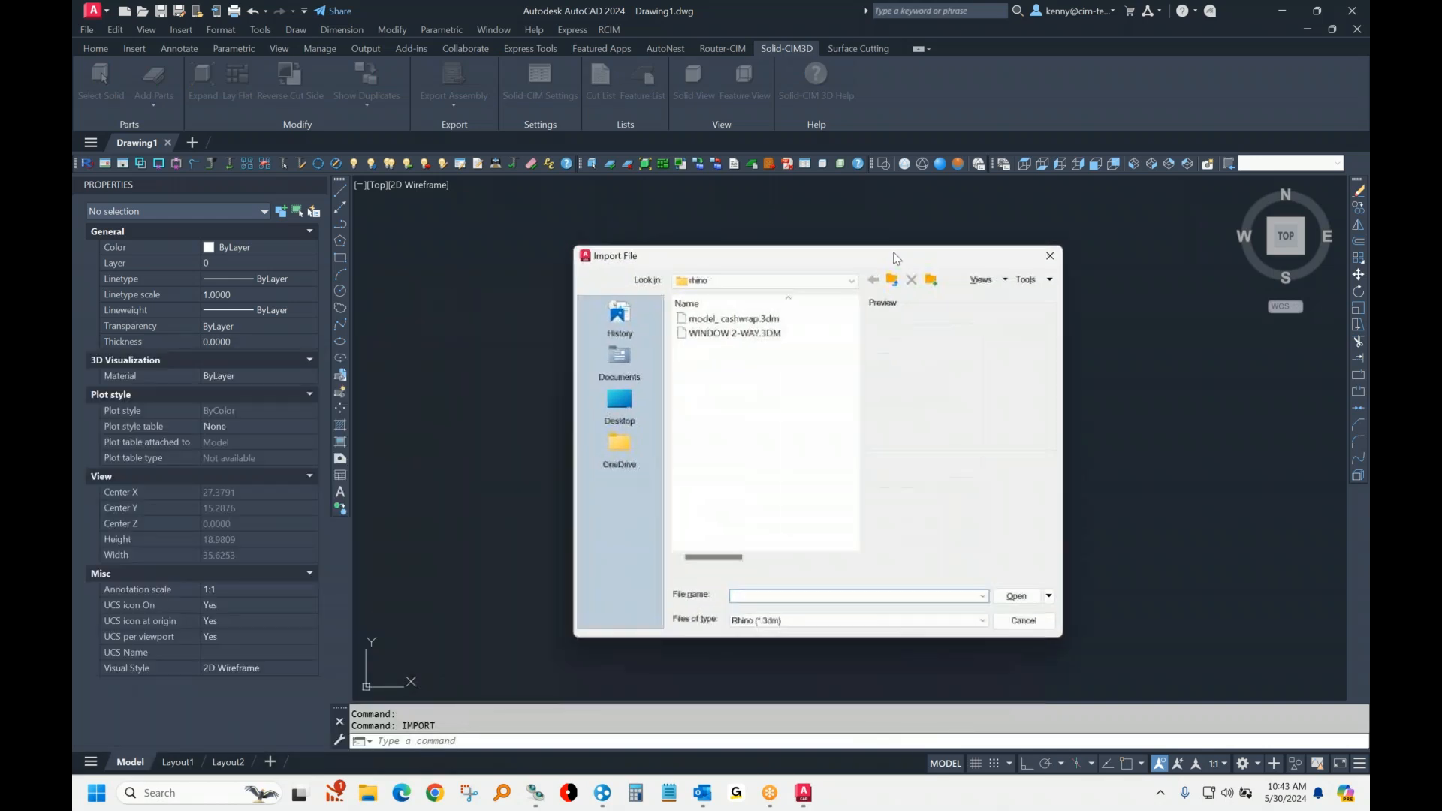
Step: Import the Rhino file model_cashwrap.3dm into the drawing and display it in SE Isometric view with Conceptual shading
{"action": "left_click", "coordinate": [849, 606]}
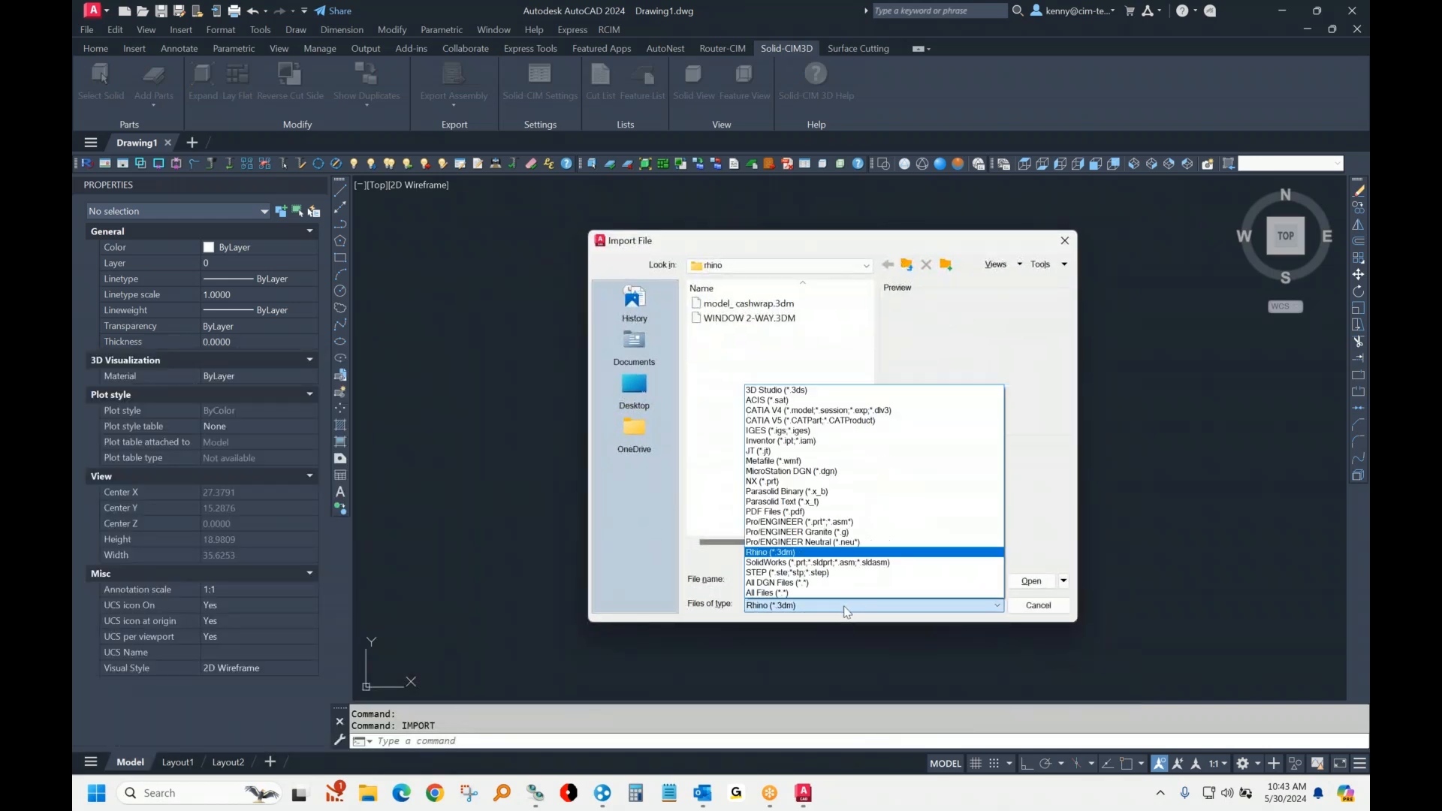
{"action": "left_click", "coordinate": [737, 308]}
{"action": "left_click", "coordinate": [737, 308]}
{"action": "left_click", "coordinate": [1031, 582]}
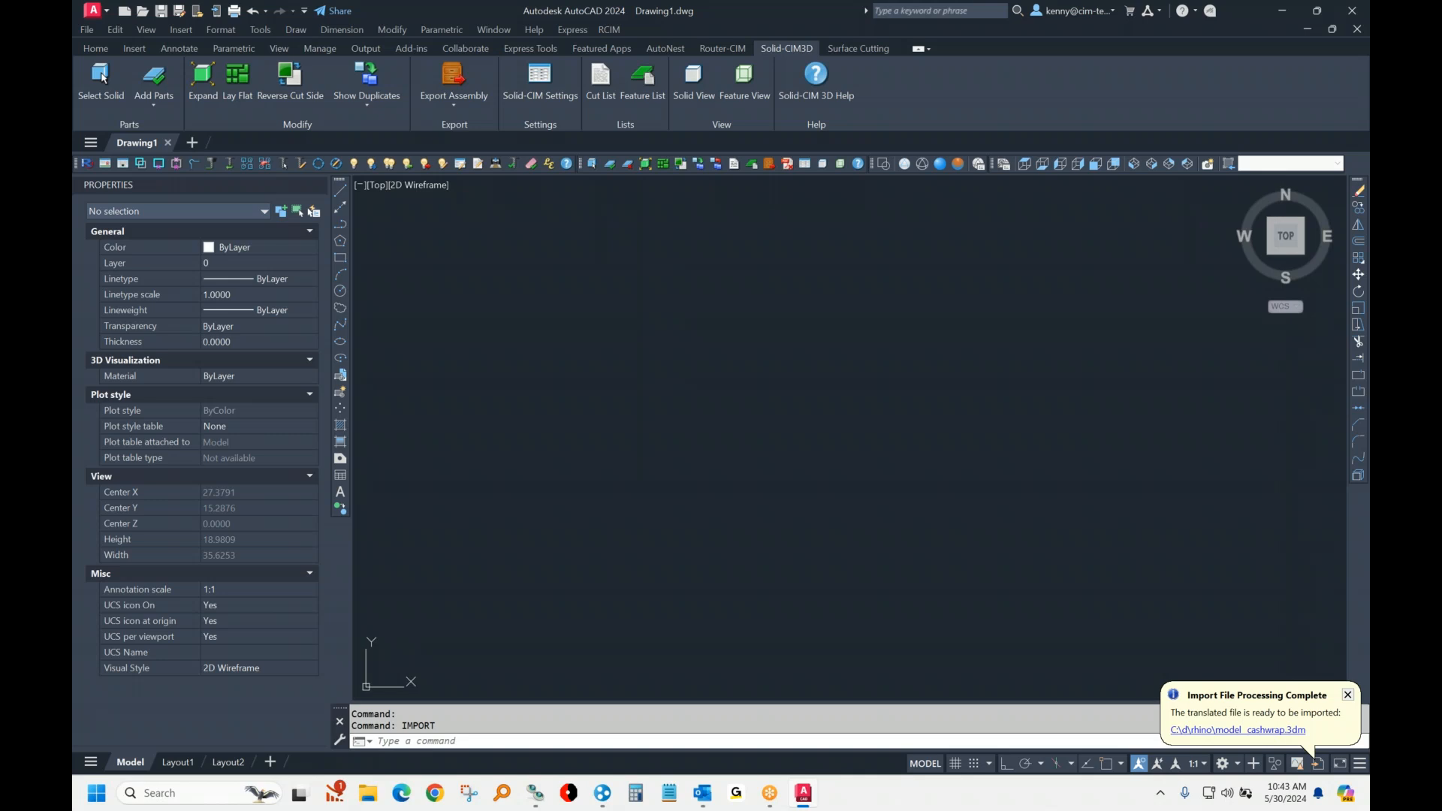
{"action": "left_click", "coordinate": [1269, 732]}
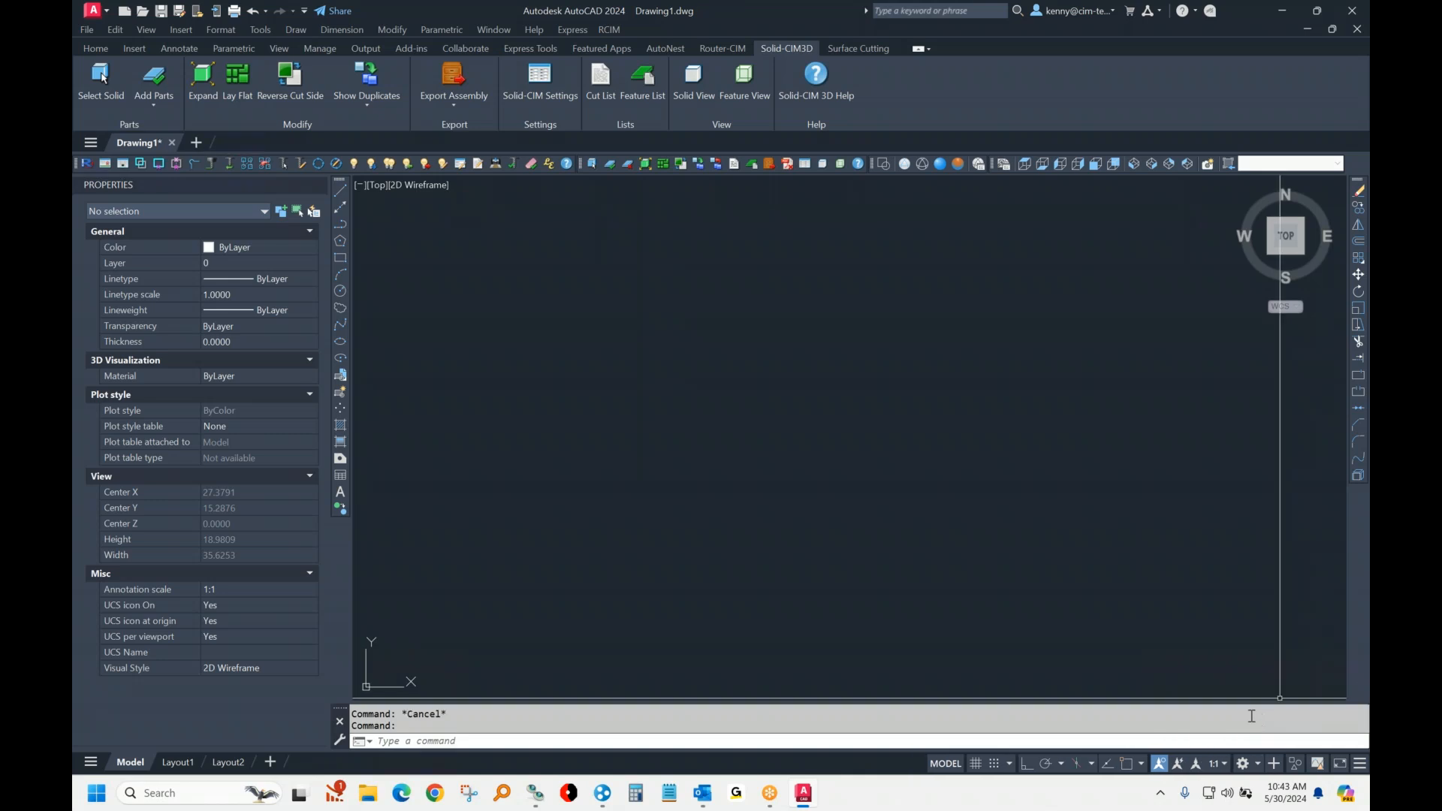
{"action": "left_click", "coordinate": [1154, 164]}
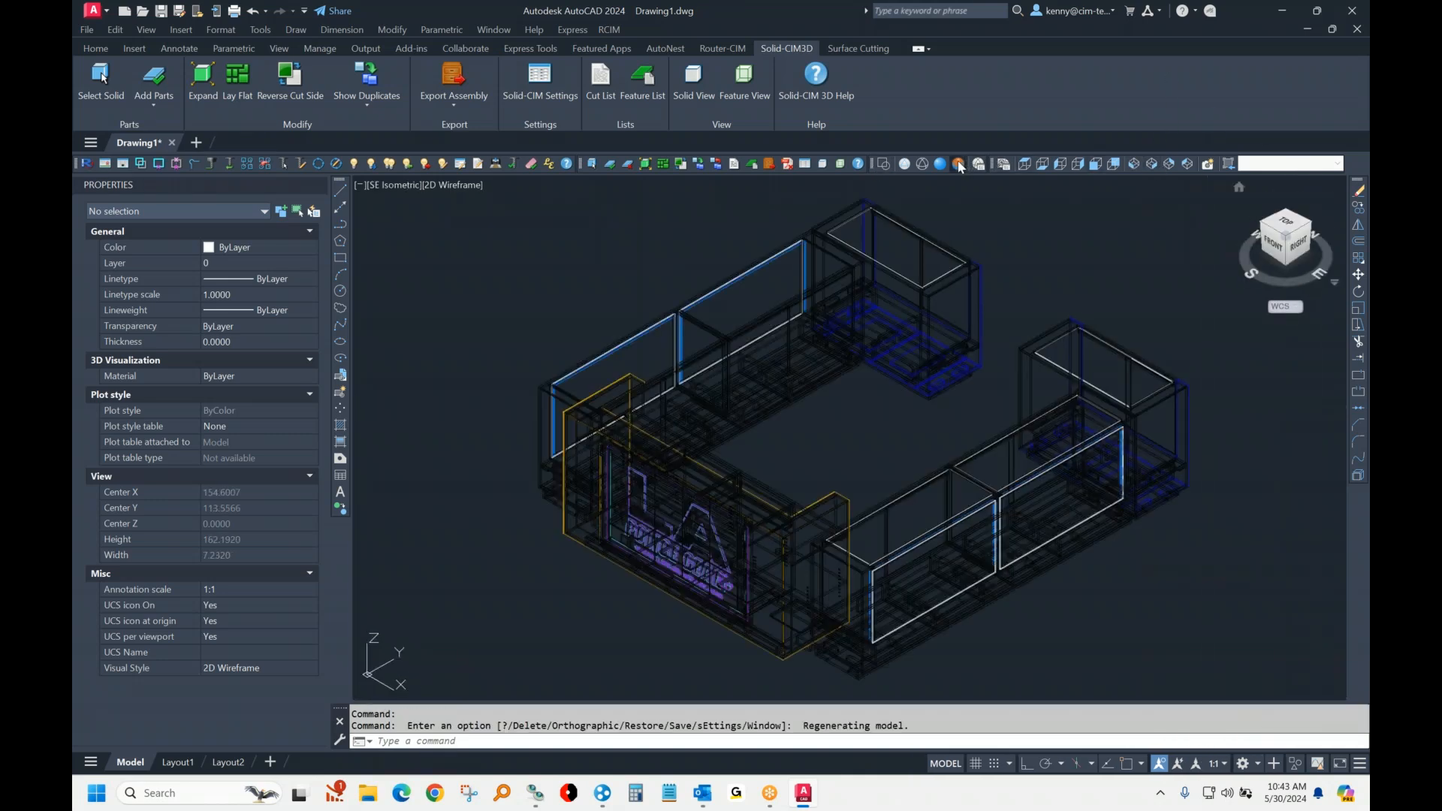
Step: Save the drawing as cash in the rcim_work folder
{"action": "type", "text": "saveas"}
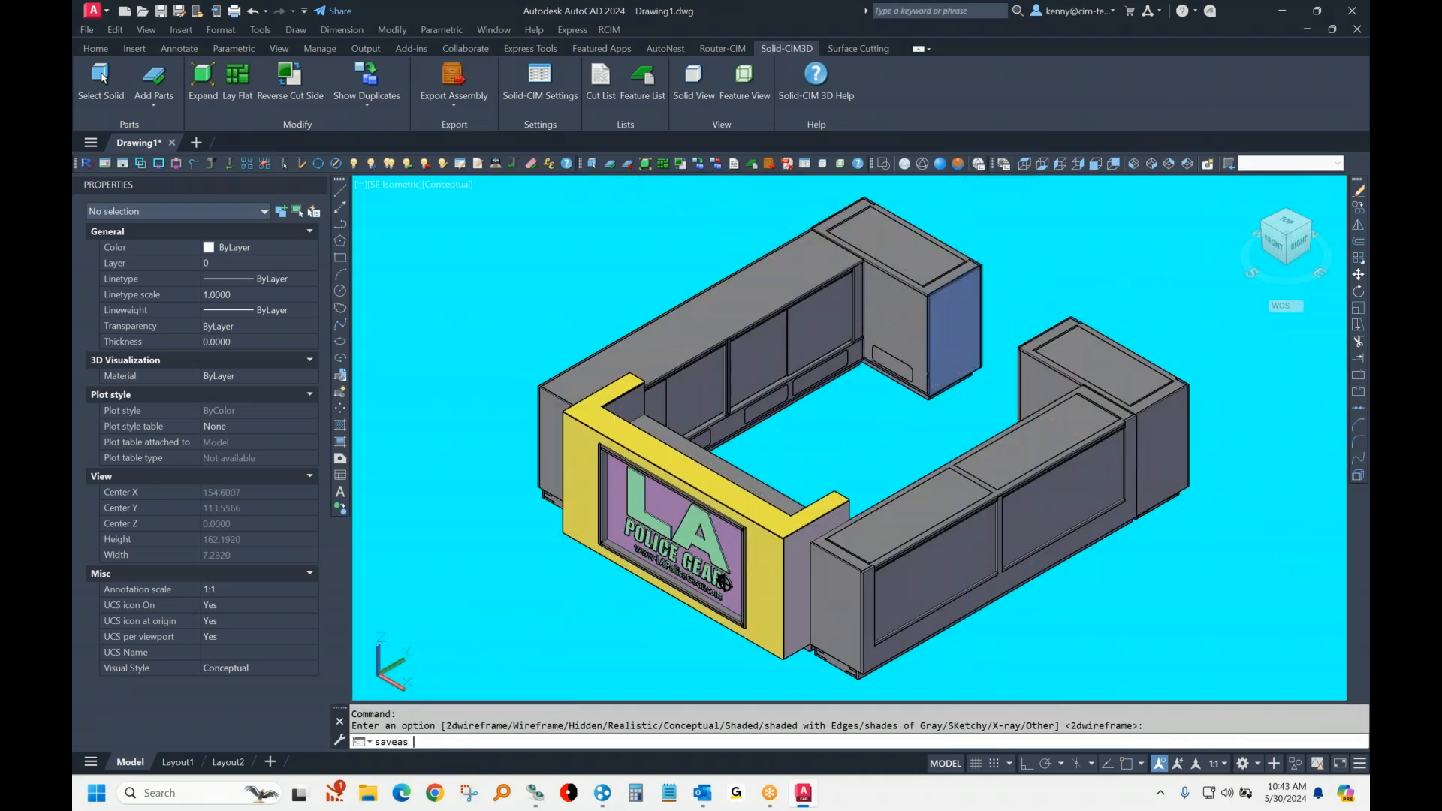
{"action": "key", "text": "Return"}
{"action": "left_click", "coordinate": [677, 224]}
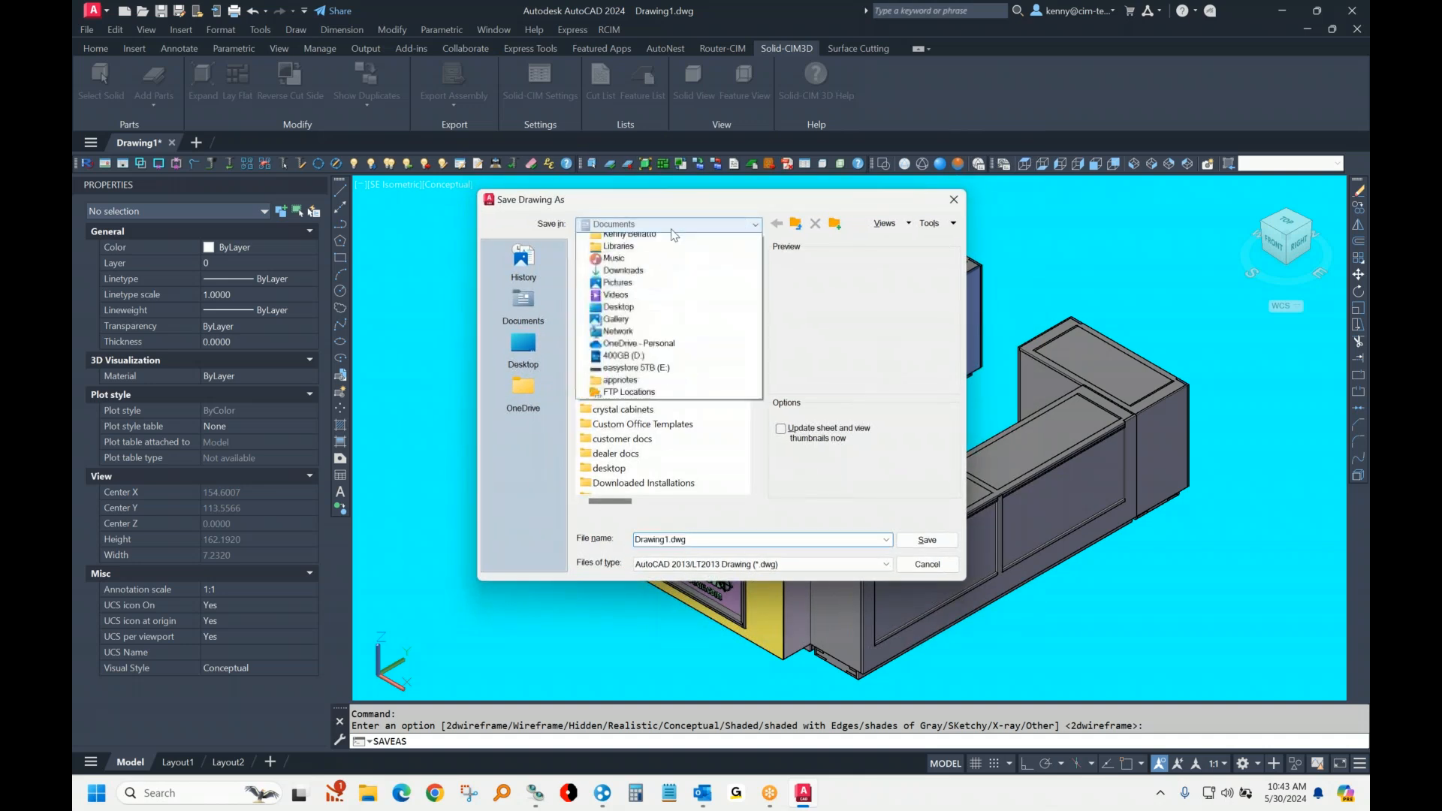
{"action": "left_click", "coordinate": [649, 264]}
{"action": "left_click_drag", "start_coordinate": [758, 289], "coordinate": [765, 390]}
{"action": "double_click", "coordinate": [613, 336]}
{"action": "left_click", "coordinate": [732, 537]}
{"action": "type", "text": "cash"}
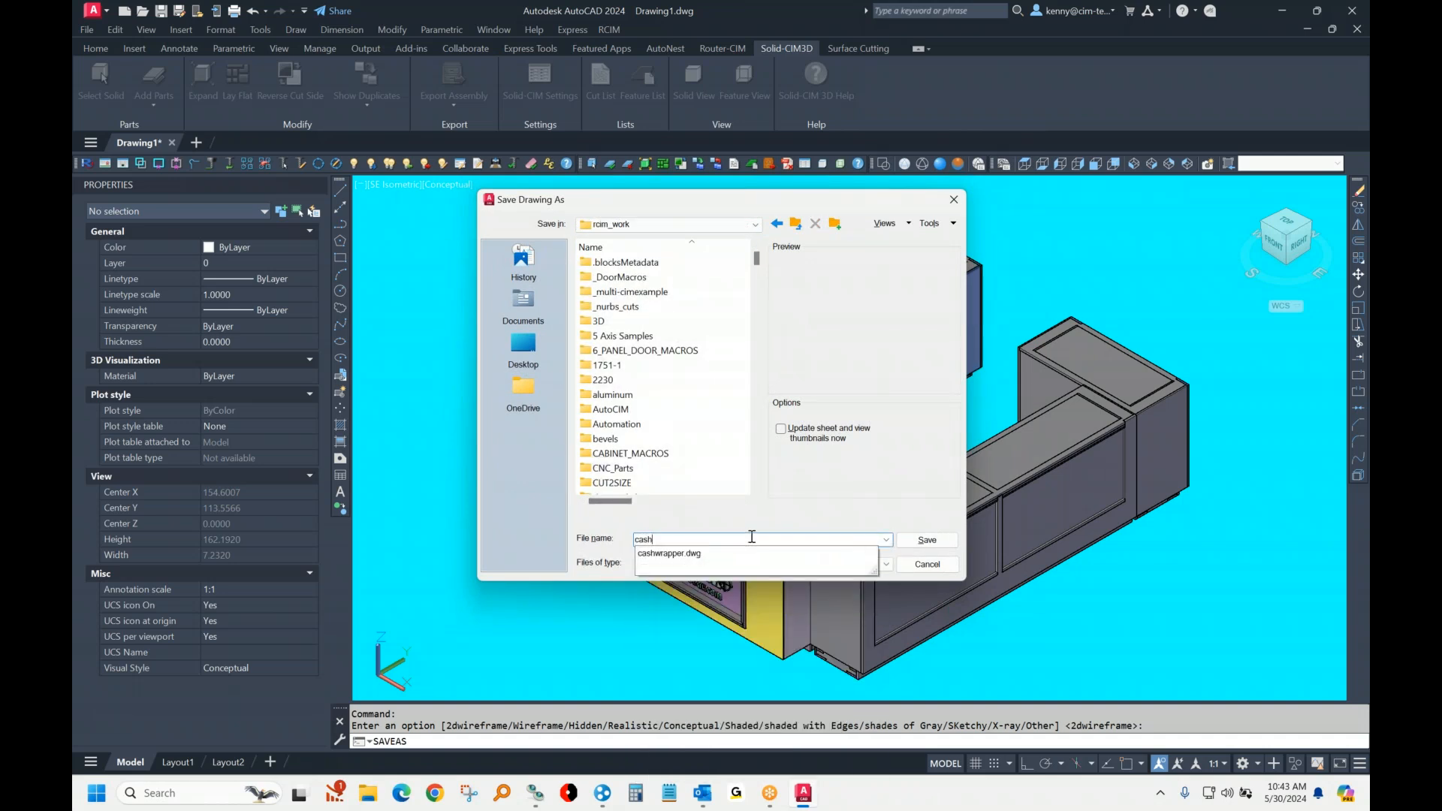
{"action": "key", "text": "Return"}
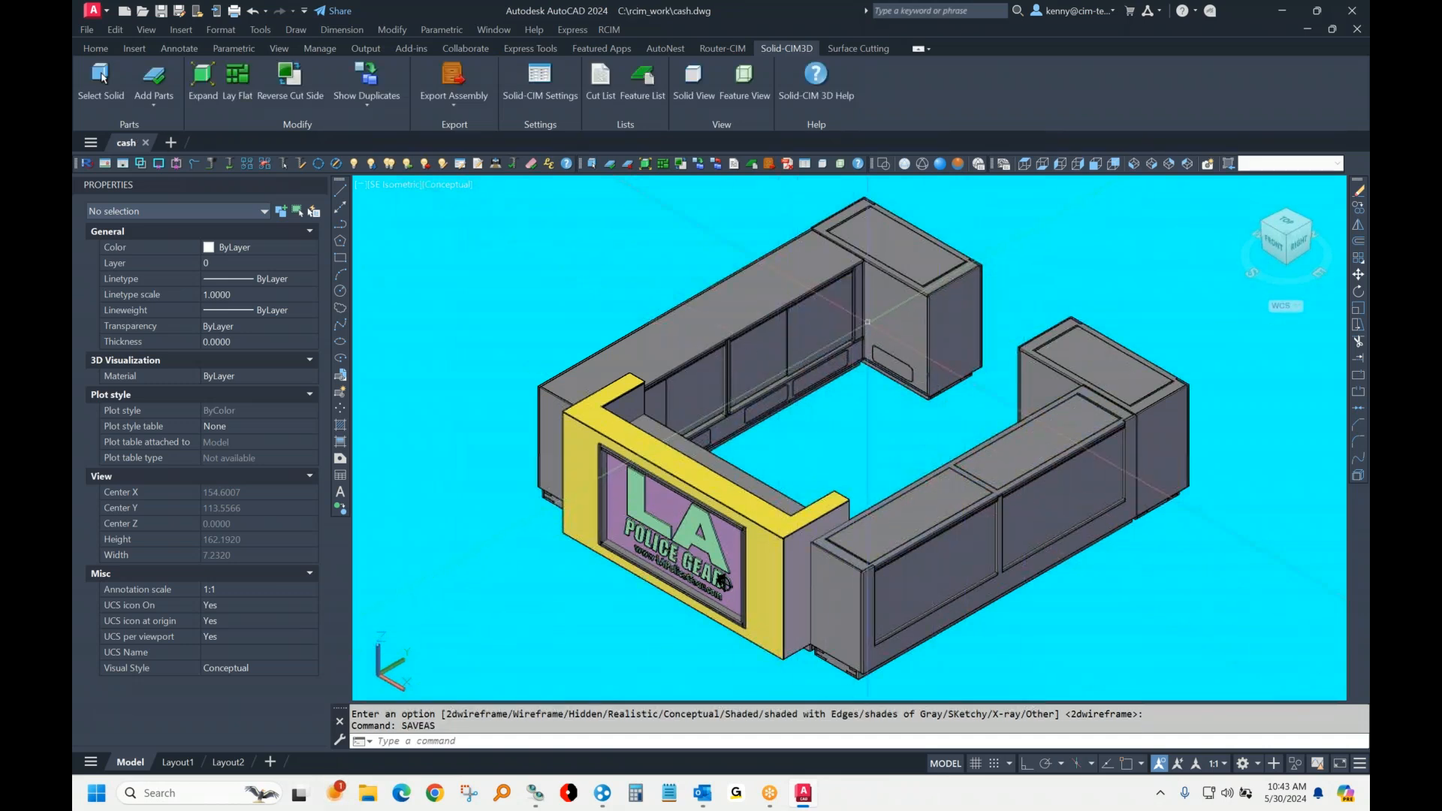
{"action": "left_click", "coordinate": [897, 330]}
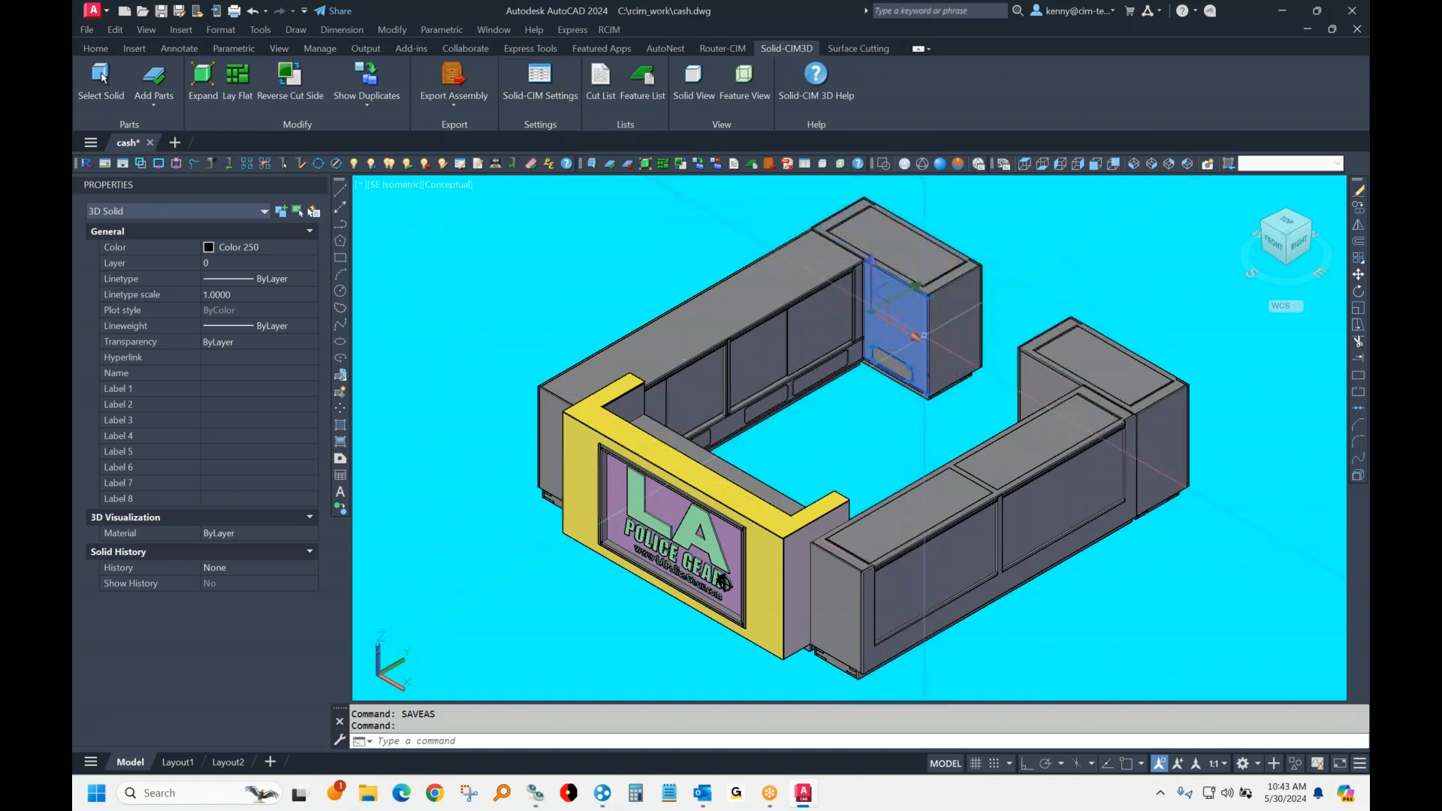
{"action": "key", "text": "Escape"}
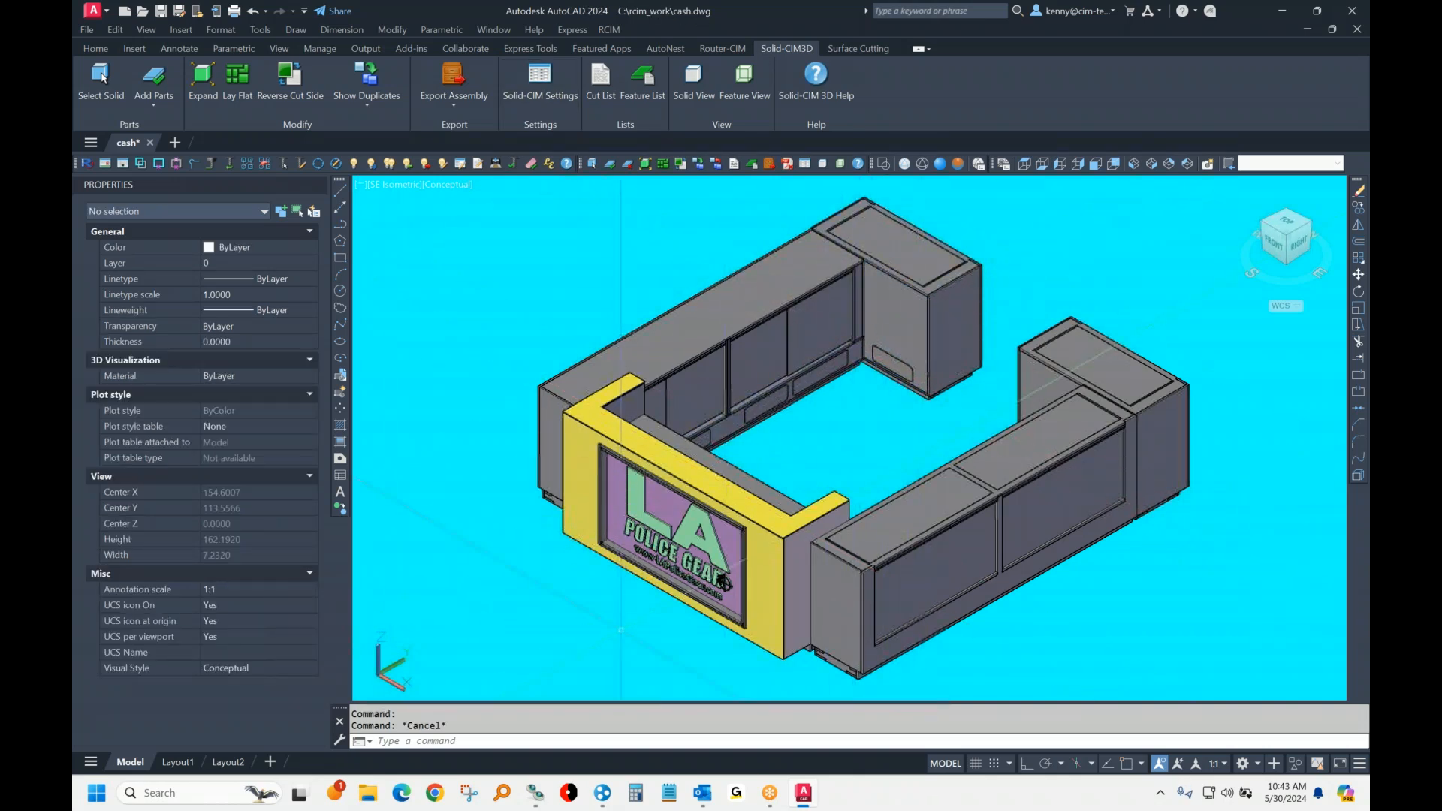
Step: Erase the raised LA Police Gear sign from the front of the yellow counter, selecting it by window in Top view
{"action": "scroll", "coordinate": [622, 623], "scroll_direction": "up", "scroll_amount": 8}
{"action": "scroll", "coordinate": [1209, 390], "scroll_direction": "down", "scroll_amount": 6}
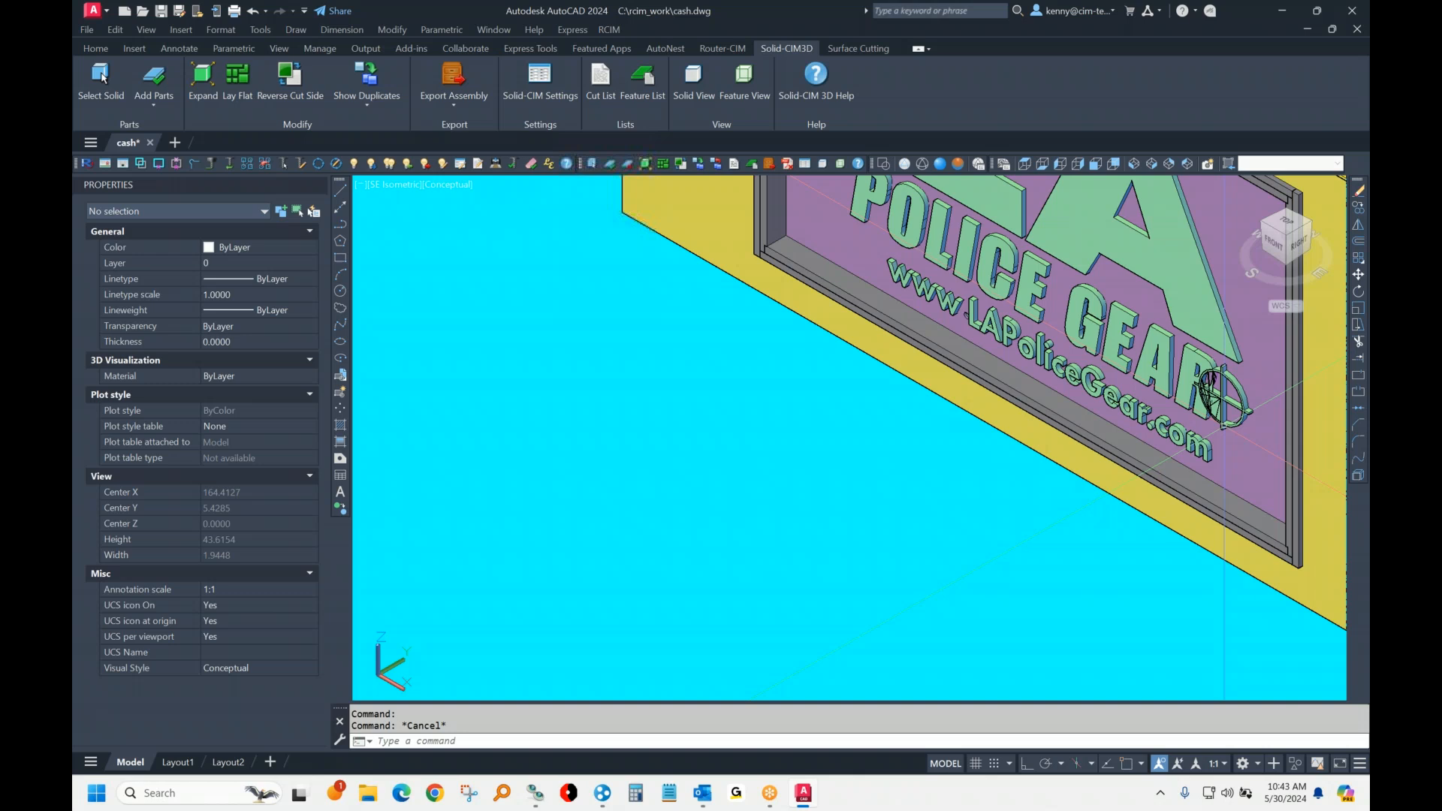
{"action": "middle_click_drag", "start_coordinate": [1141, 360], "coordinate": [869, 548]}
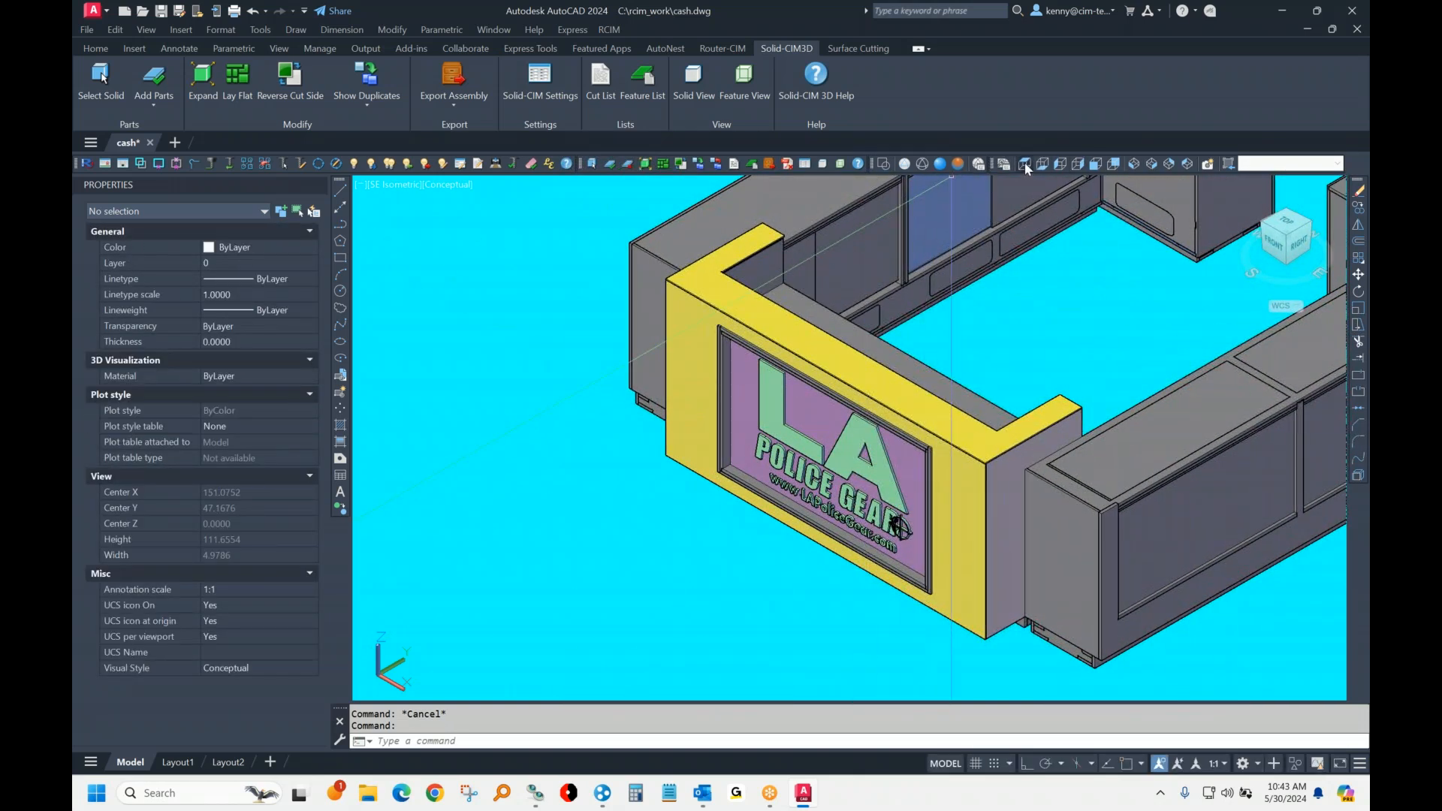
{"action": "left_click", "coordinate": [1024, 162]}
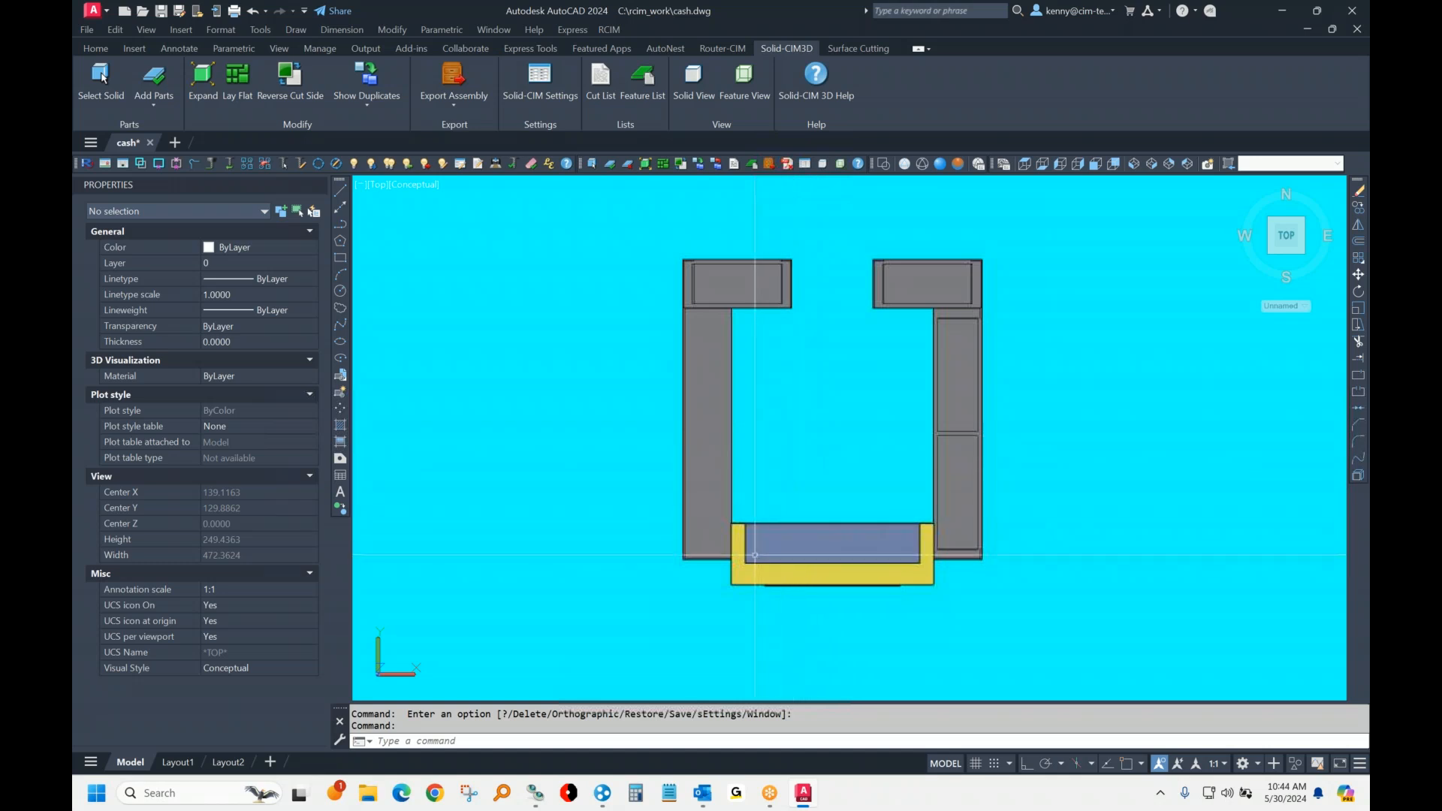
{"action": "type", "text": "e"}
{"action": "key", "text": "Return"}
{"action": "left_click", "coordinate": [756, 610]}
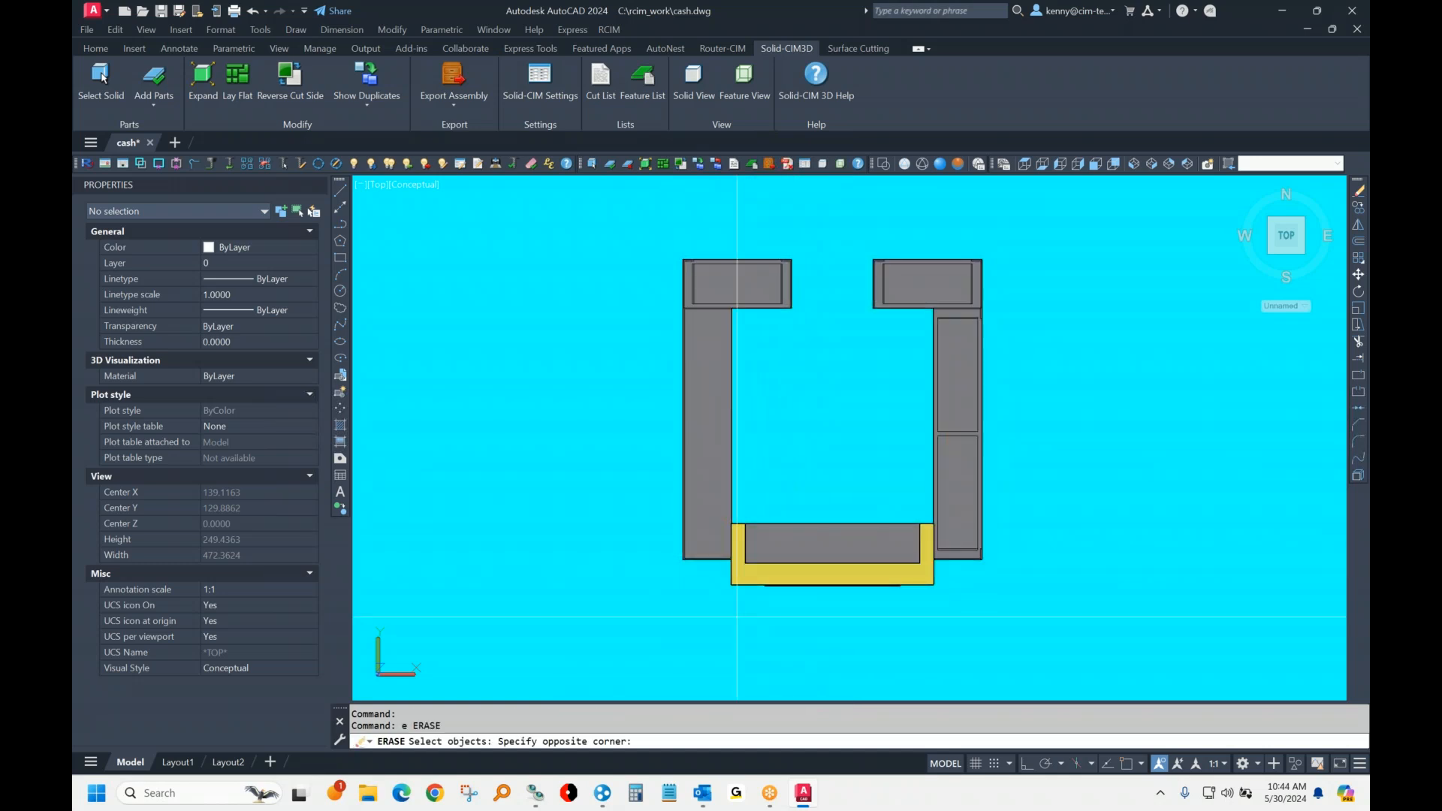
{"action": "left_click", "coordinate": [923, 575]}
{"action": "key", "text": "Return"}
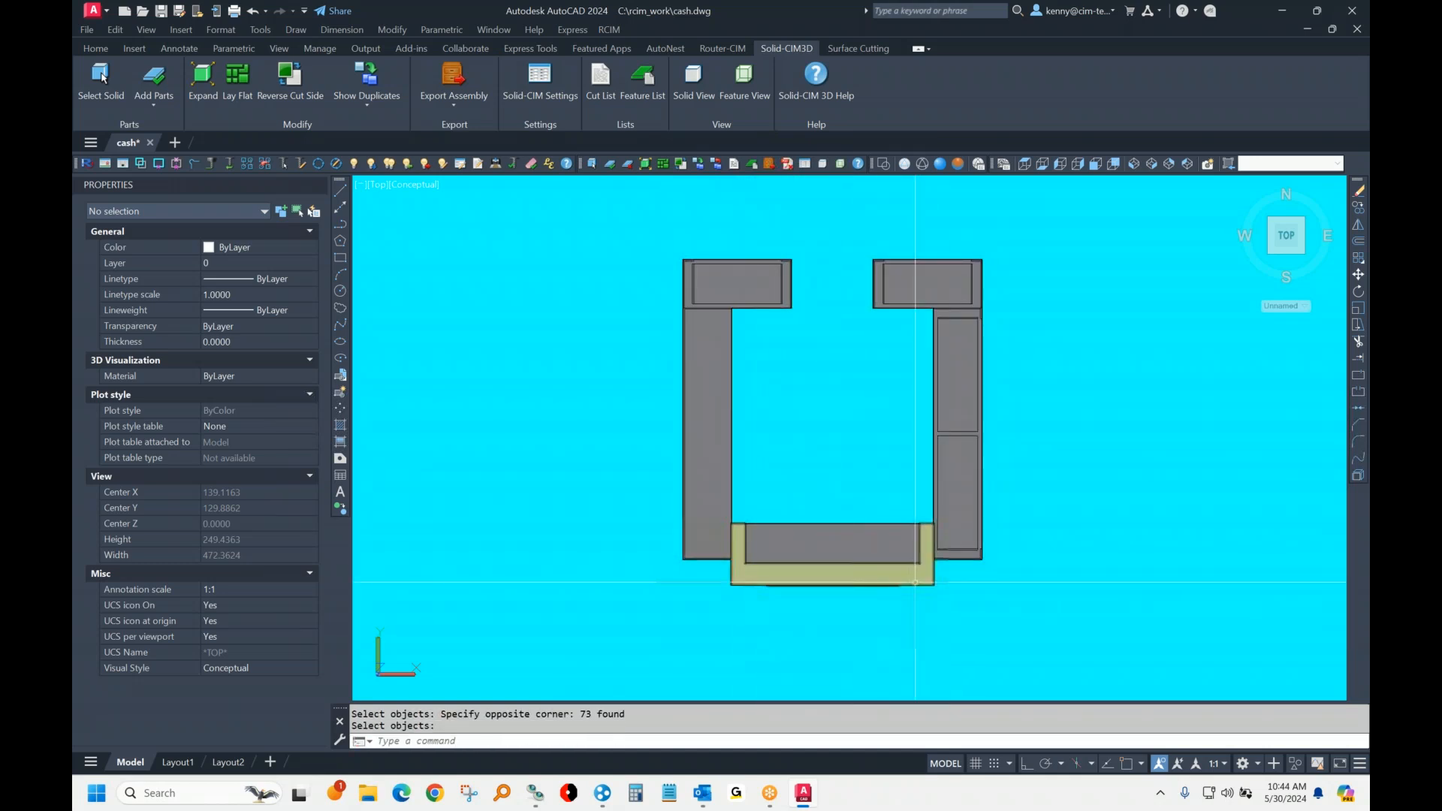
Step: Return the model to SE Isometric view and switch the visual style to 2D Wireframe
{"action": "left_click", "coordinate": [1159, 165]}
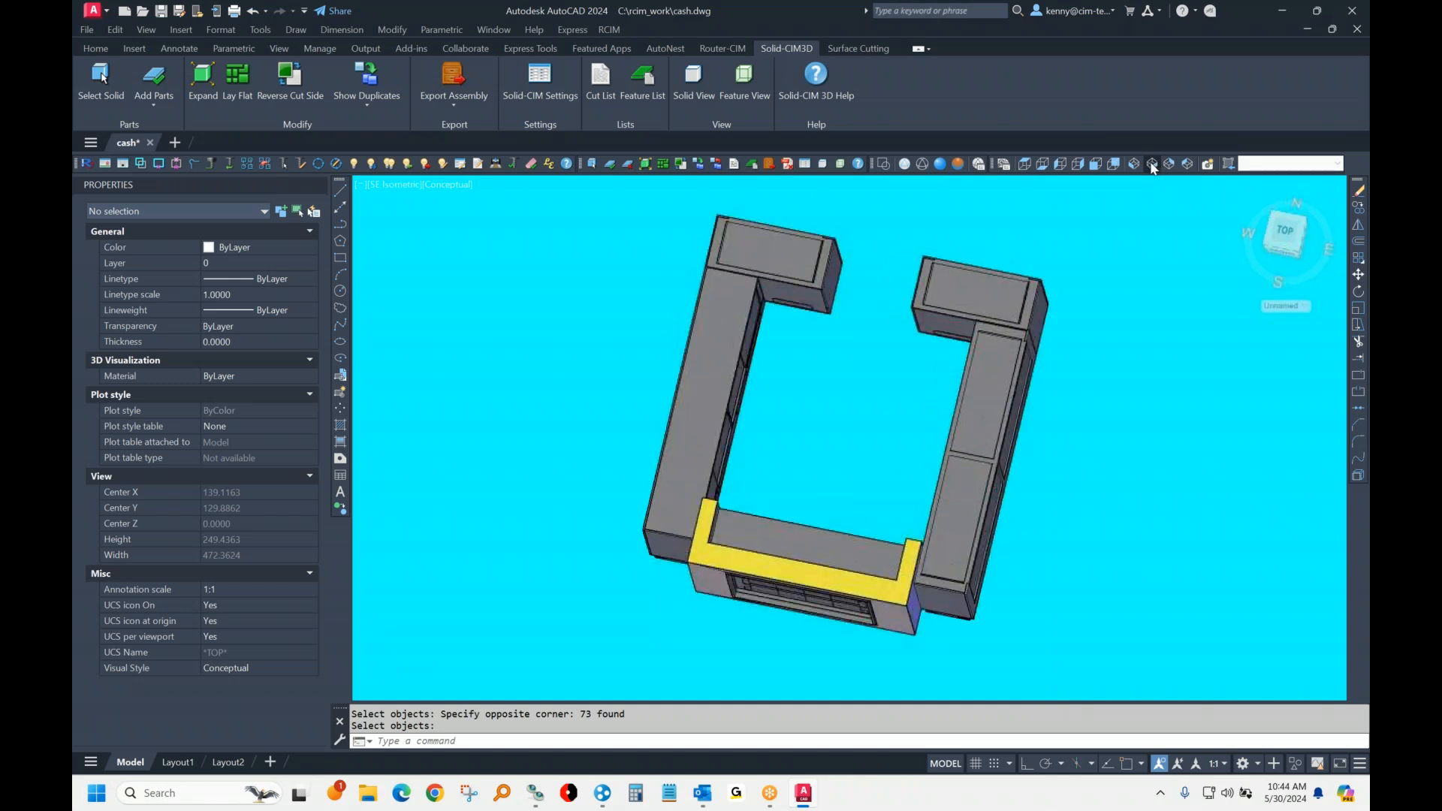
{"action": "key", "text": "Escape"}
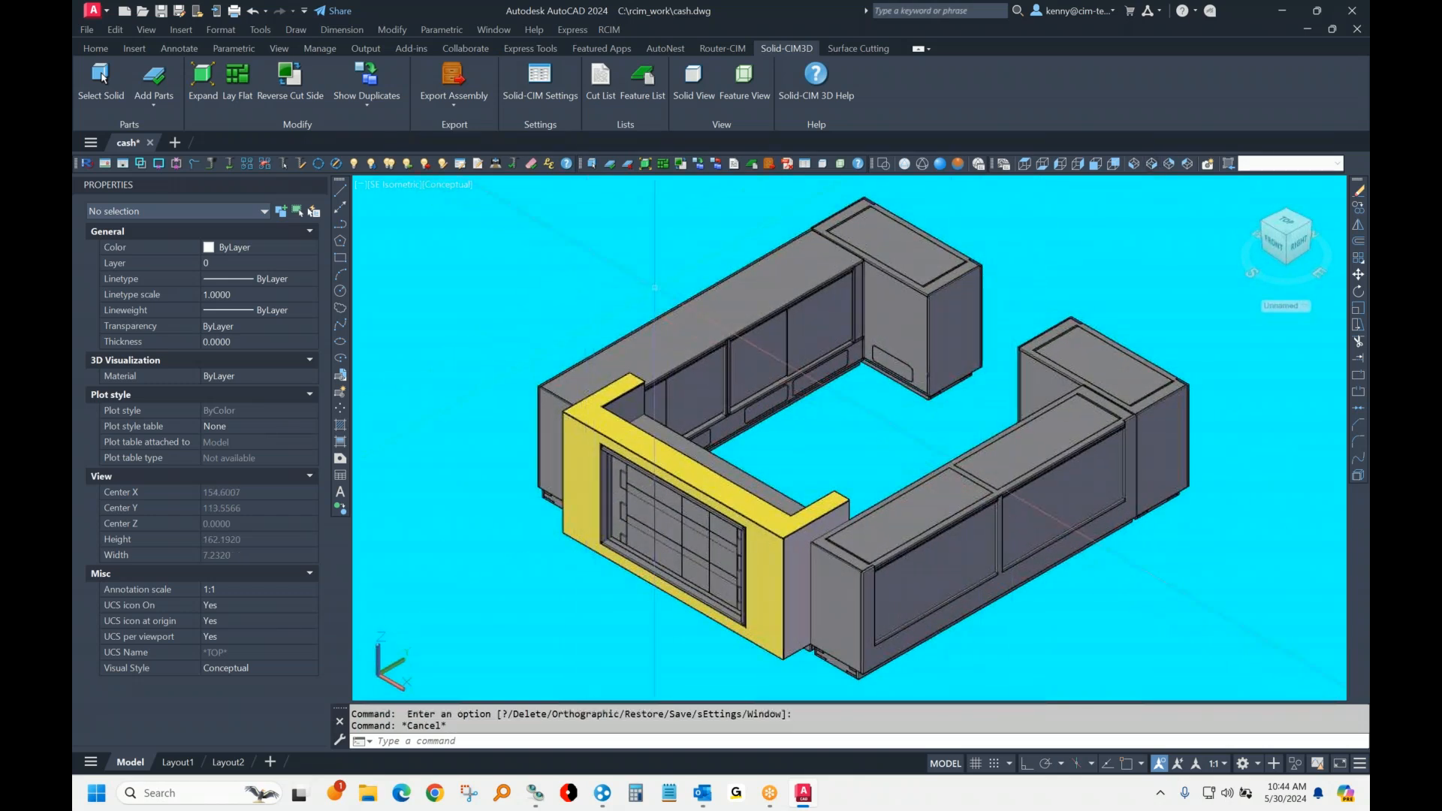
{"action": "scroll", "coordinate": [727, 385], "scroll_direction": "down", "scroll_amount": 2}
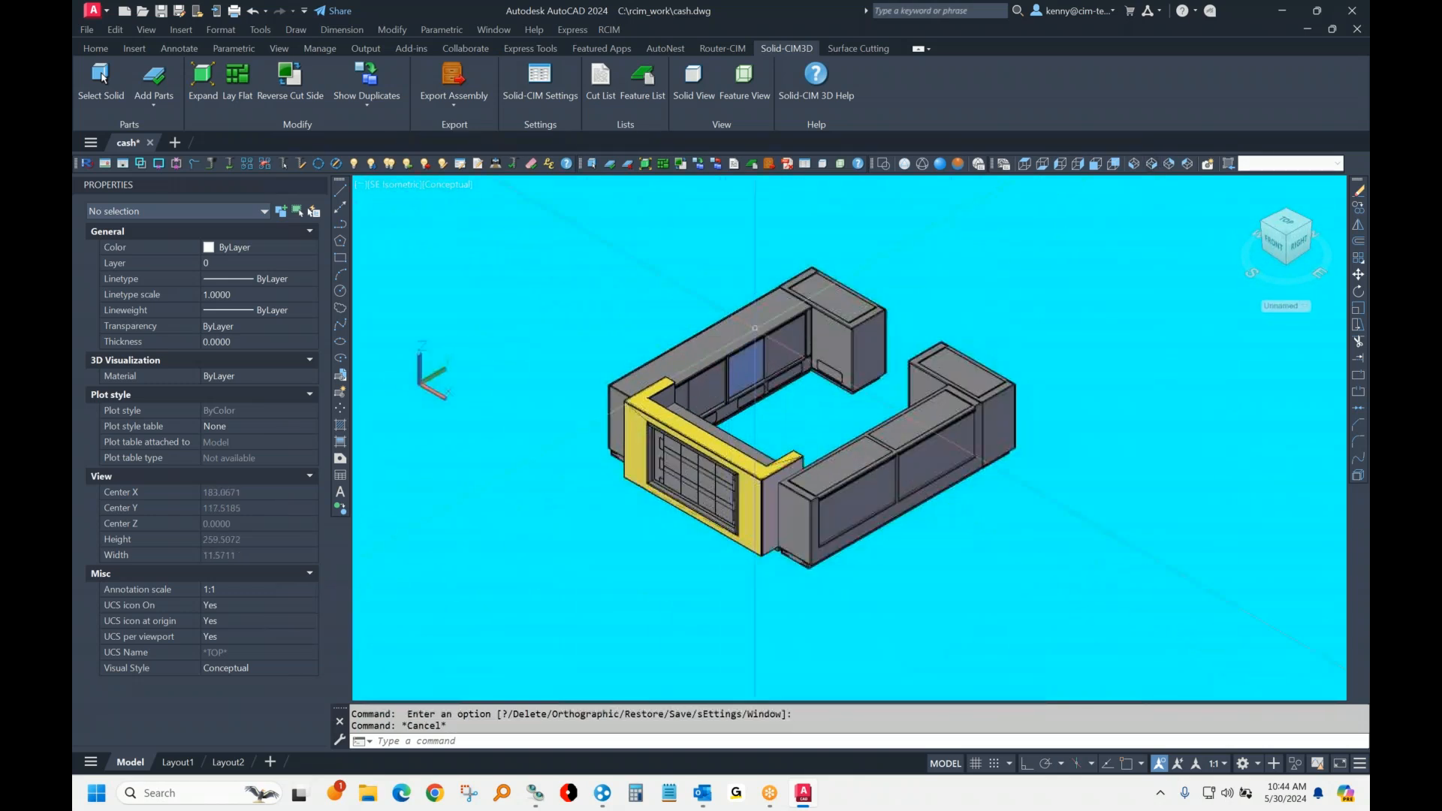
{"action": "left_click", "coordinate": [882, 165]}
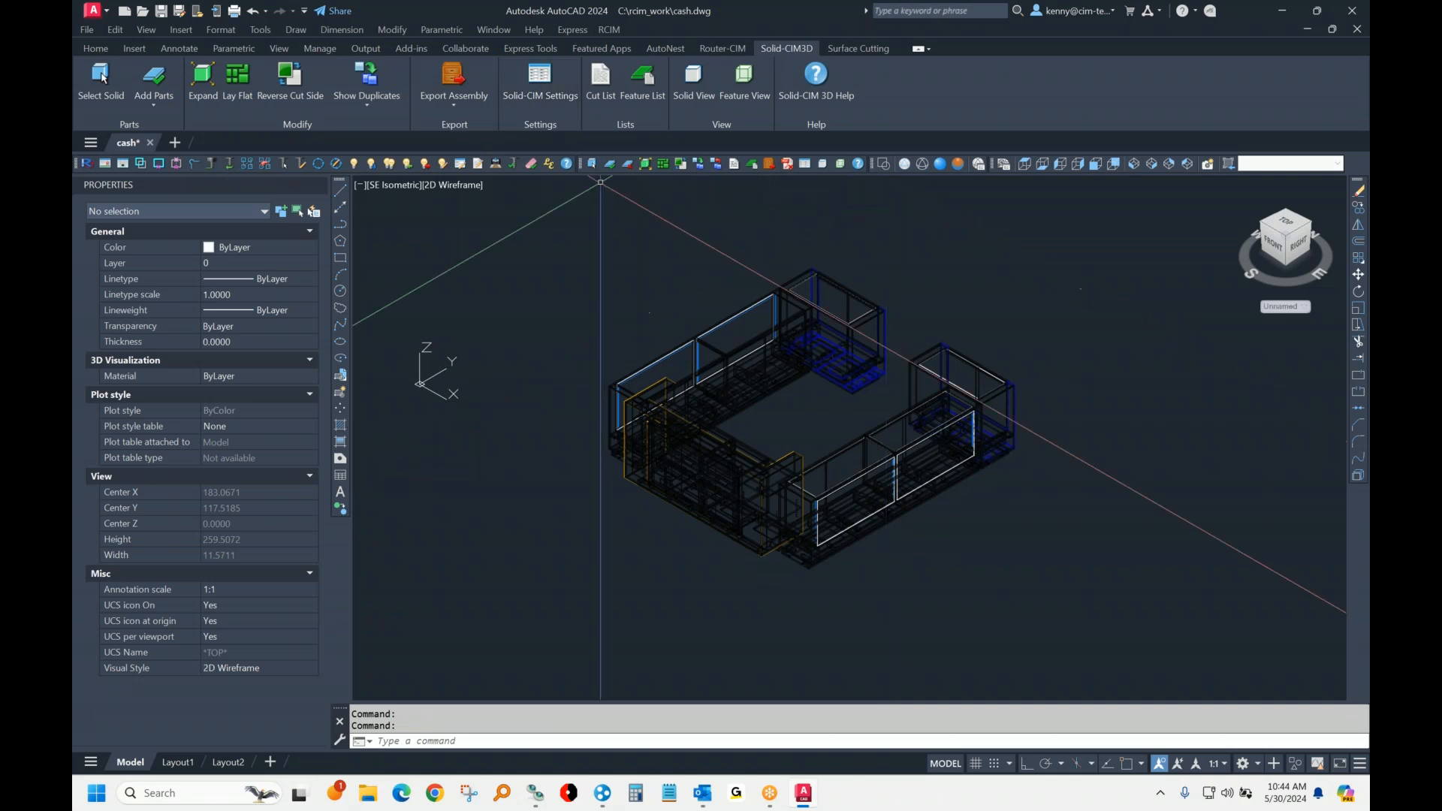
Step: Review the Geometric ignore limits, the System export file type and the Colors & Layers page in the Solid-CIM settings, and accept them
{"action": "left_click", "coordinate": [540, 78]}
{"action": "double_click", "coordinate": [758, 228]}
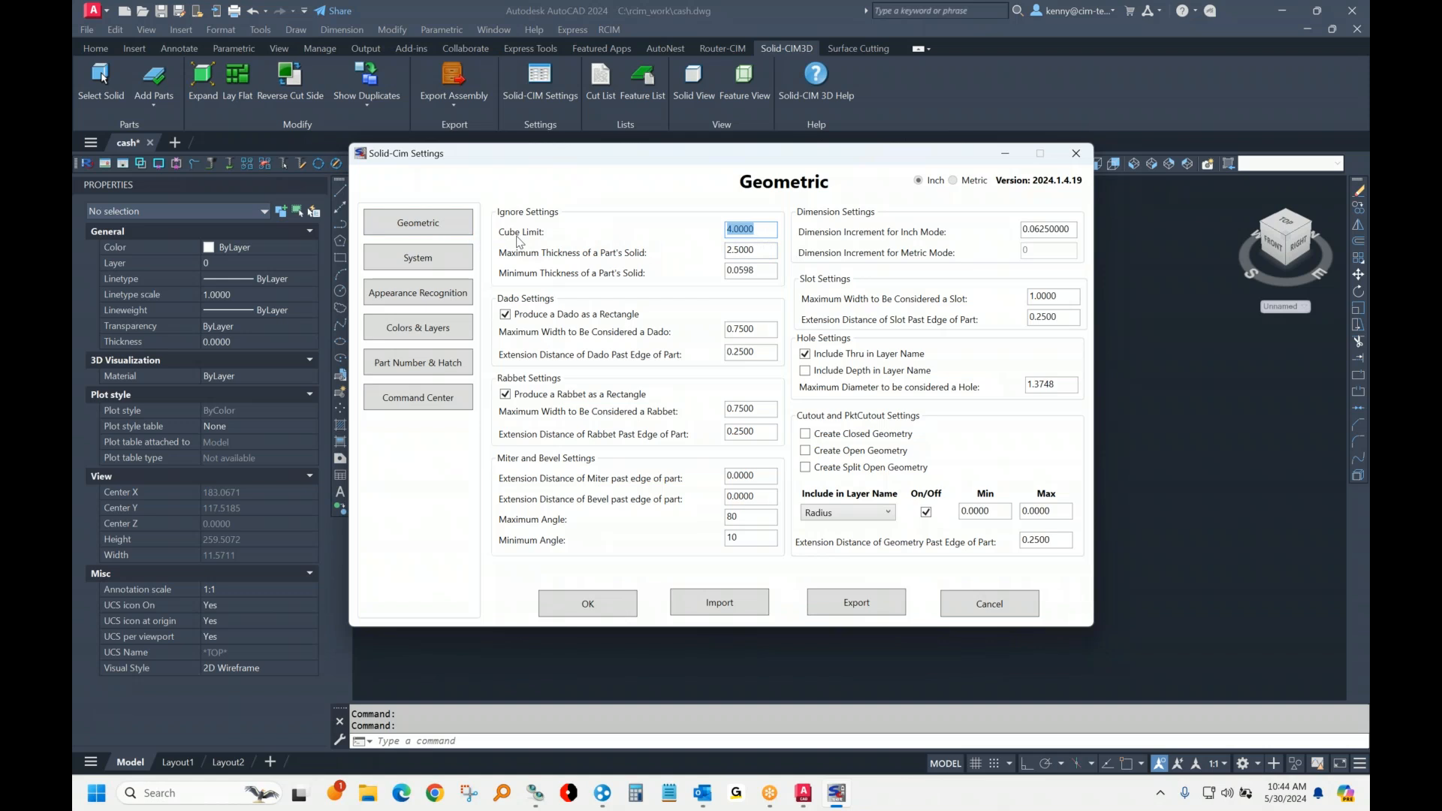
{"action": "double_click", "coordinate": [756, 272]}
{"action": "double_click", "coordinate": [757, 250]}
{"action": "left_click", "coordinate": [437, 258]}
{"action": "left_click", "coordinate": [1051, 328]}
{"action": "left_click", "coordinate": [1053, 329]}
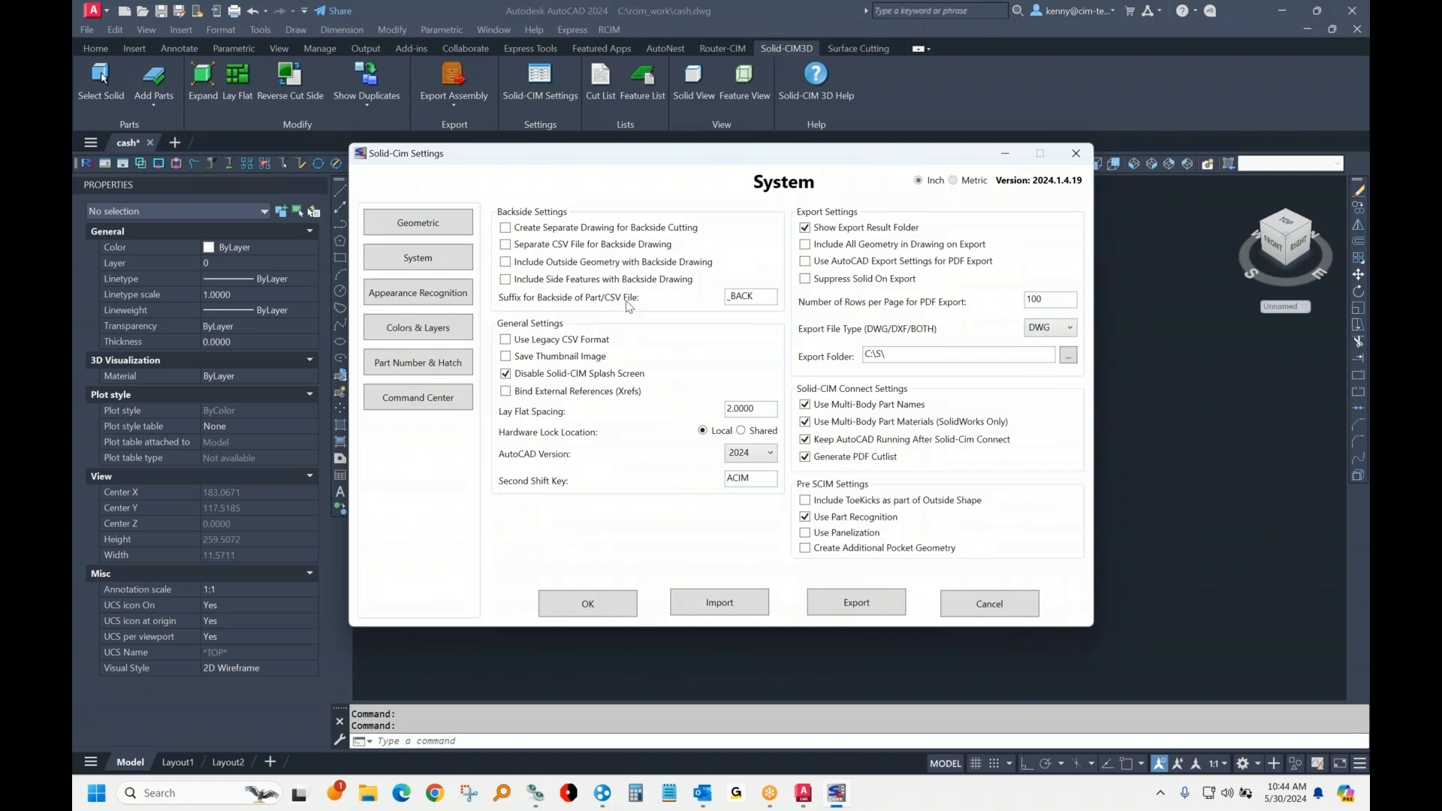
{"action": "left_click", "coordinate": [430, 338]}
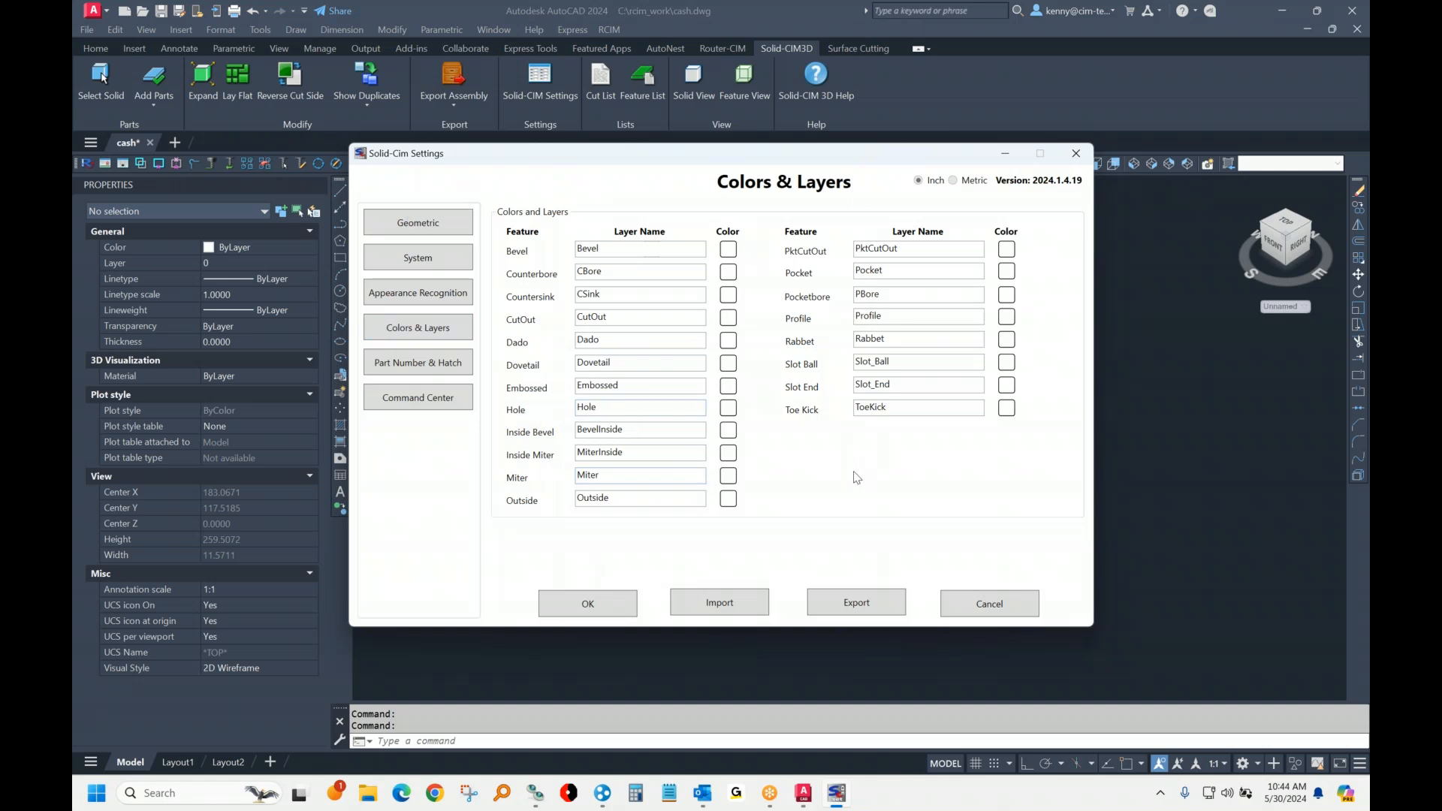
{"action": "left_click", "coordinate": [605, 602]}
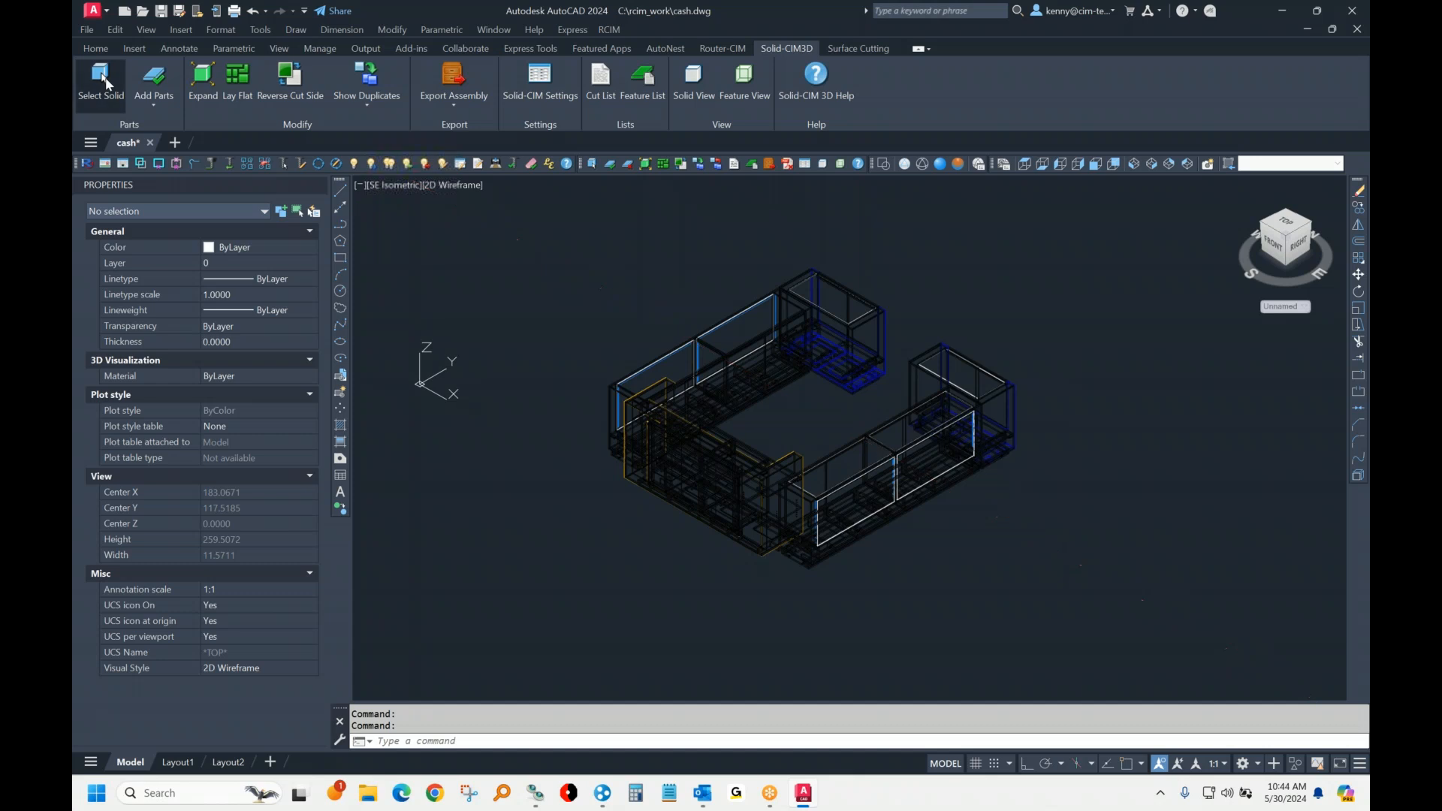
Step: Process all solids of the cash wrap model with Select Solid and export the recognized parts
{"action": "left_click", "coordinate": [580, 229]}
{"action": "left_click", "coordinate": [1103, 629]}
{"action": "key", "text": "Return"}
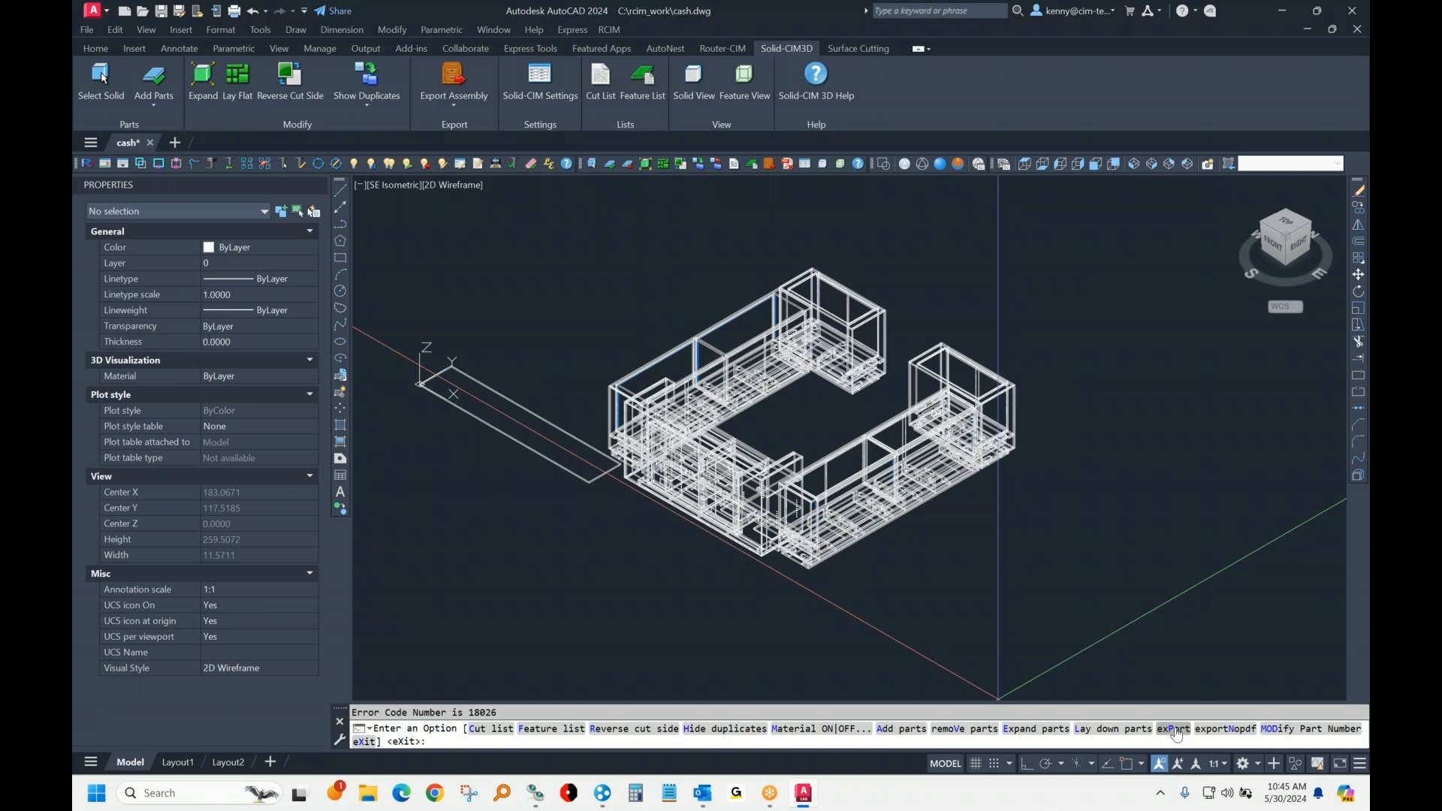
{"action": "left_click", "coordinate": [599, 382]}
{"action": "left_click", "coordinate": [749, 392]}
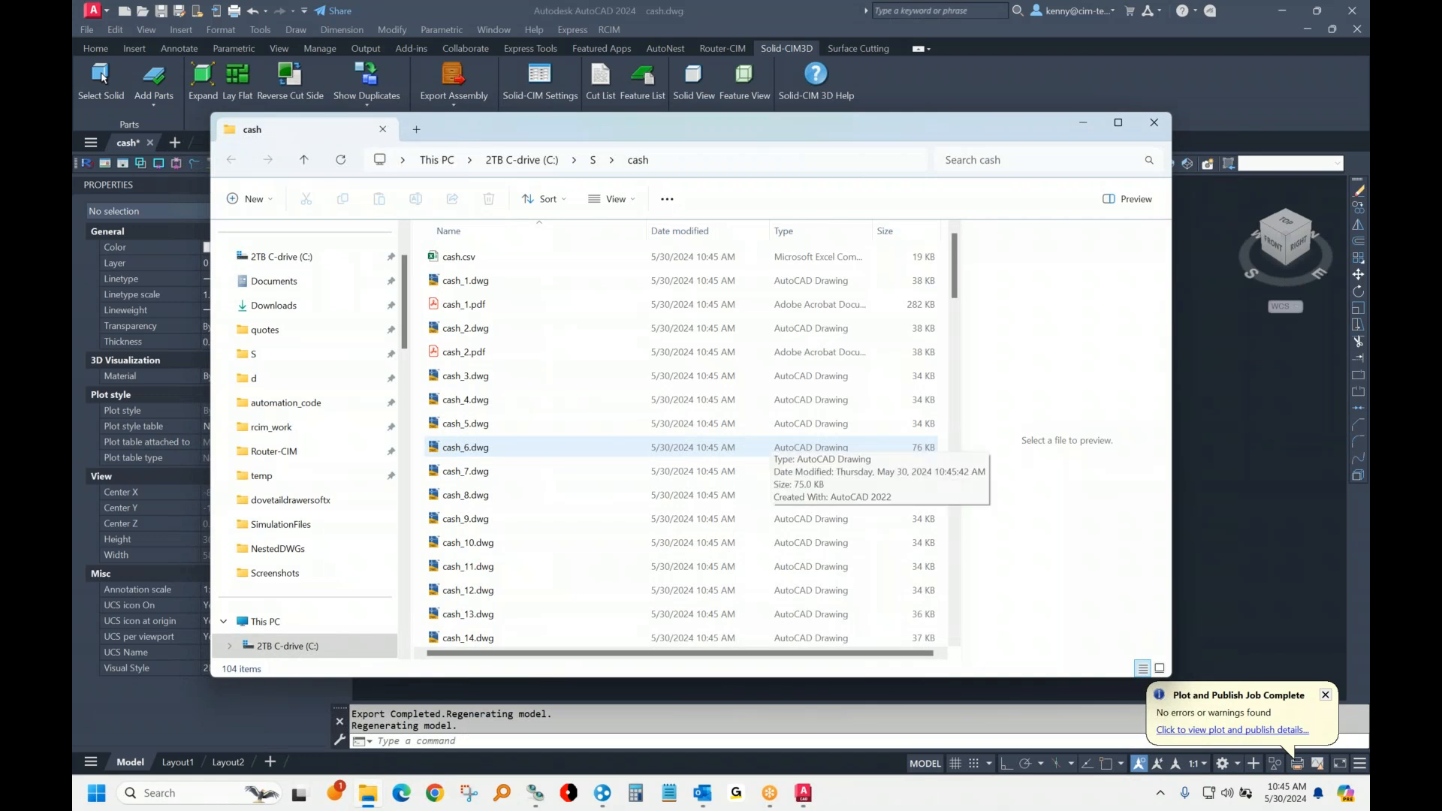
Step: Open cash.csv from the export folder in Excel and auto-fit the width of all its columns
{"action": "double_click", "coordinate": [458, 256]}
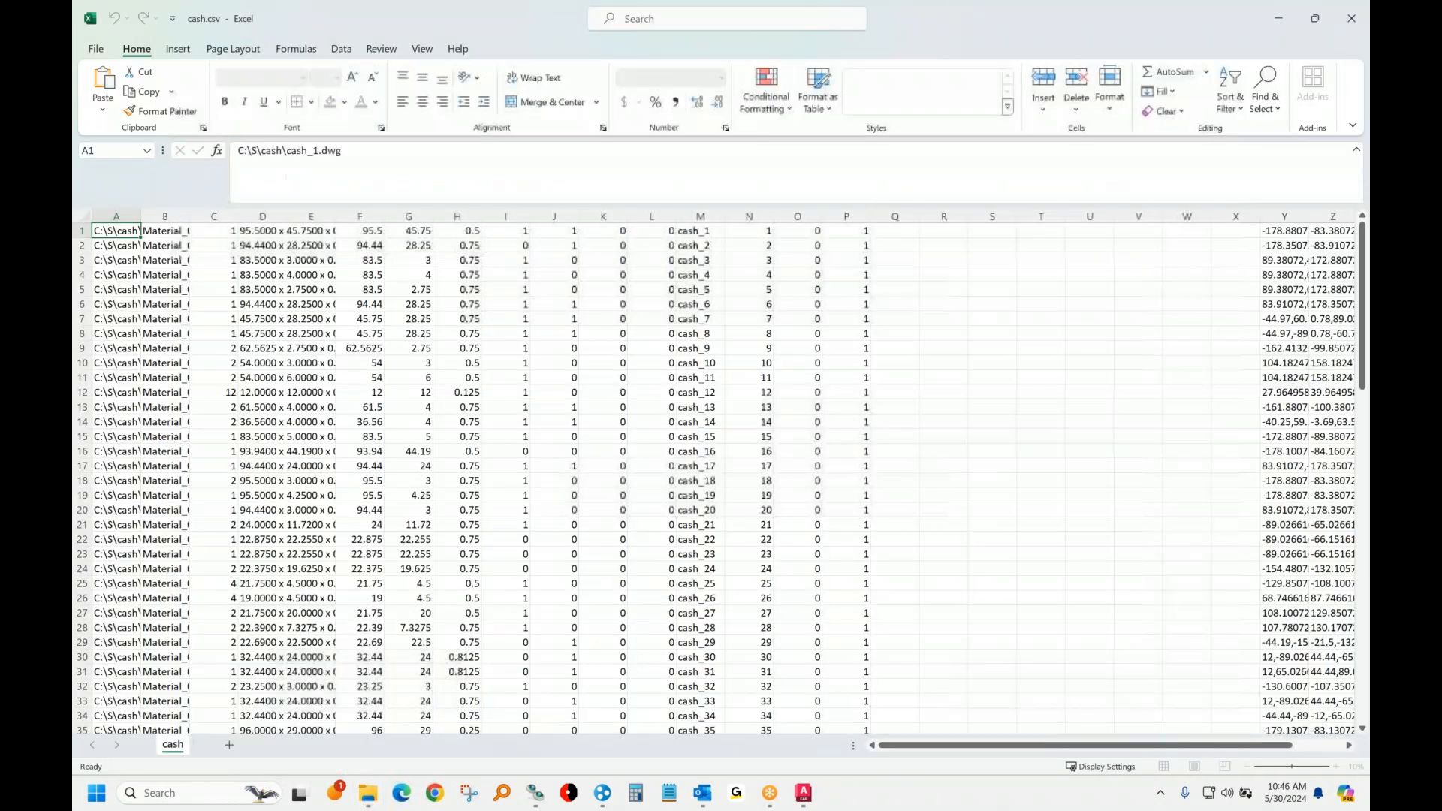
{"action": "left_click", "coordinate": [84, 216]}
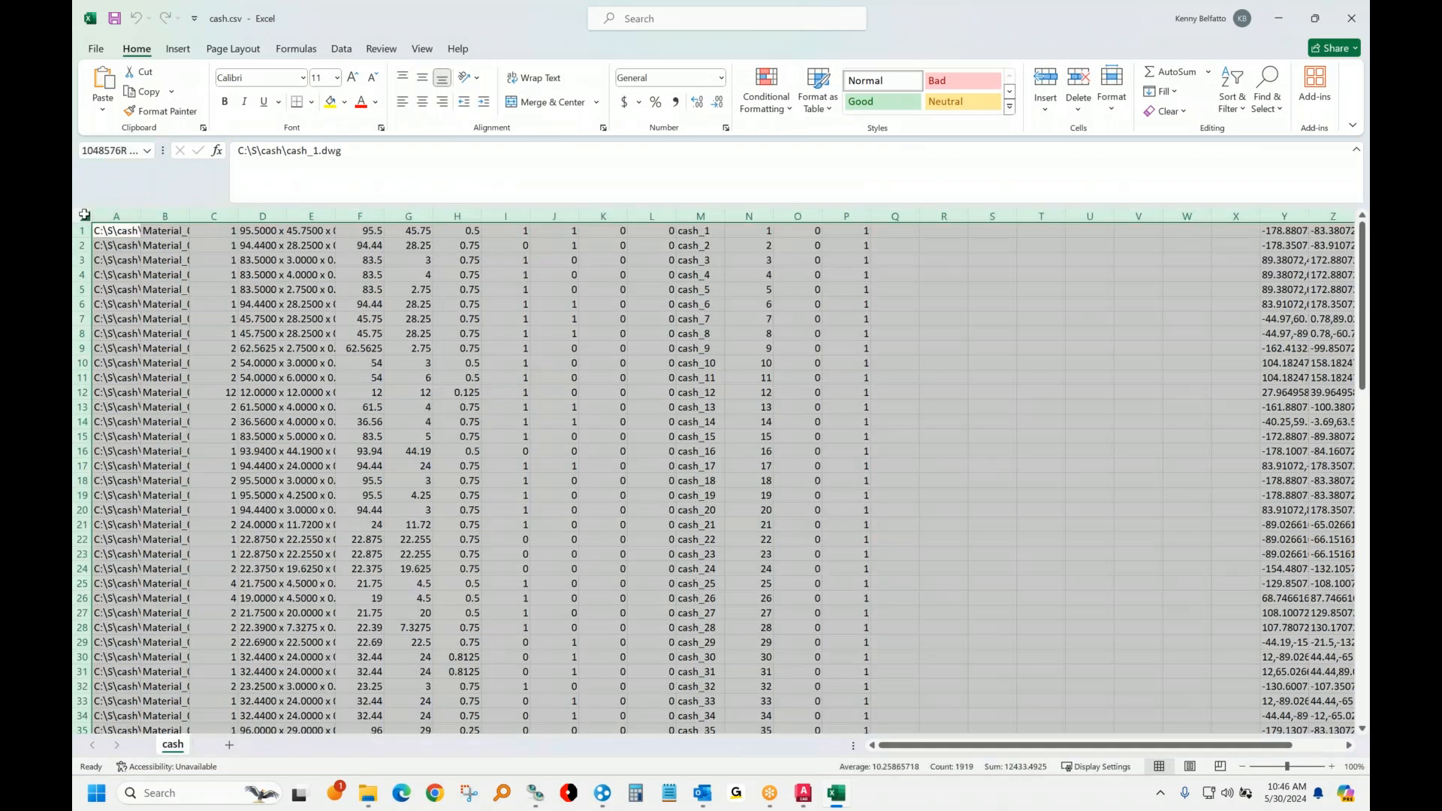
{"action": "double_click", "coordinate": [139, 212]}
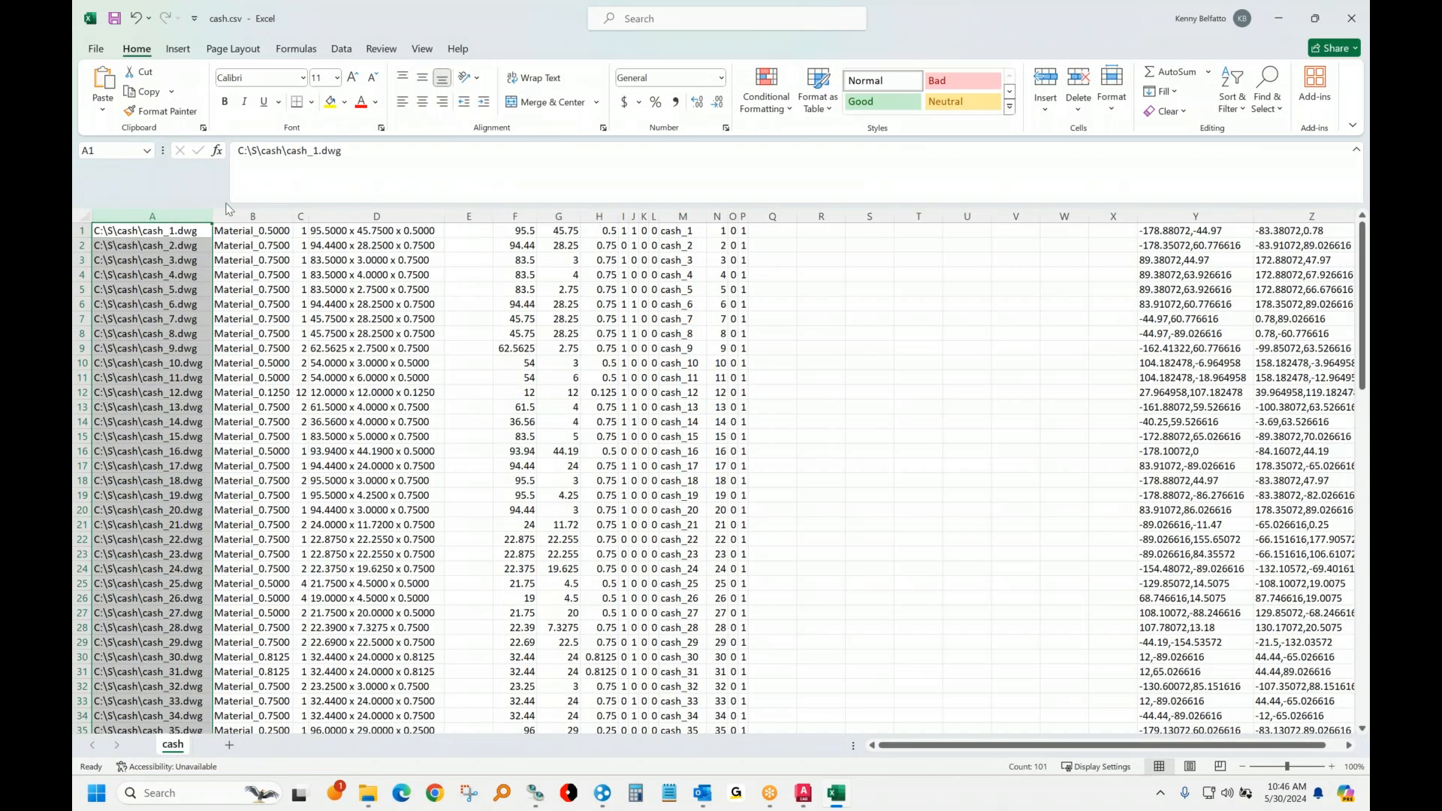
Step: Examine the material column and the part dimensions in columns F to H, close the file without saving, and return to the AutoCAD drawing
{"action": "left_click", "coordinate": [253, 216]}
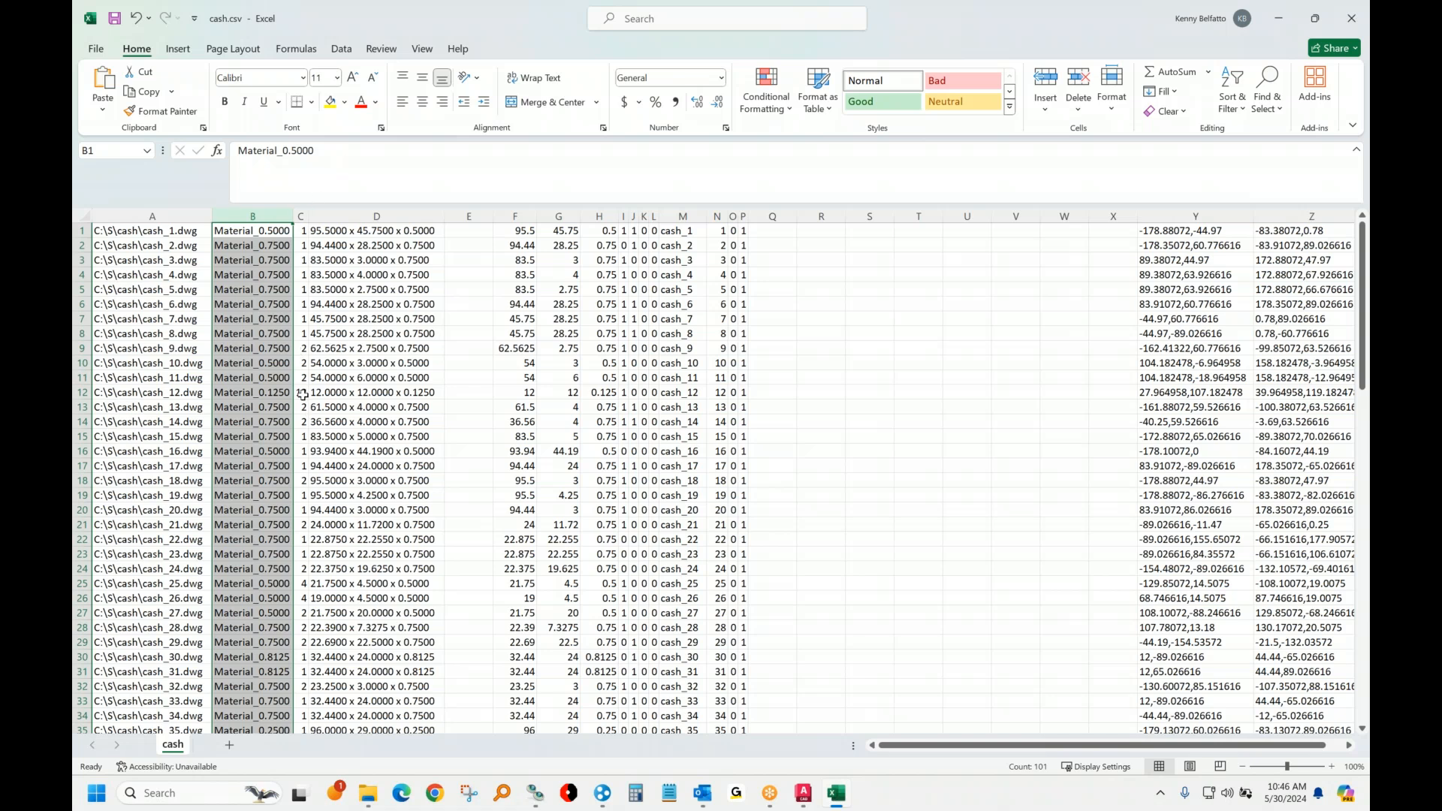
{"action": "scroll", "coordinate": [331, 450], "scroll_direction": "down", "scroll_amount": 14}
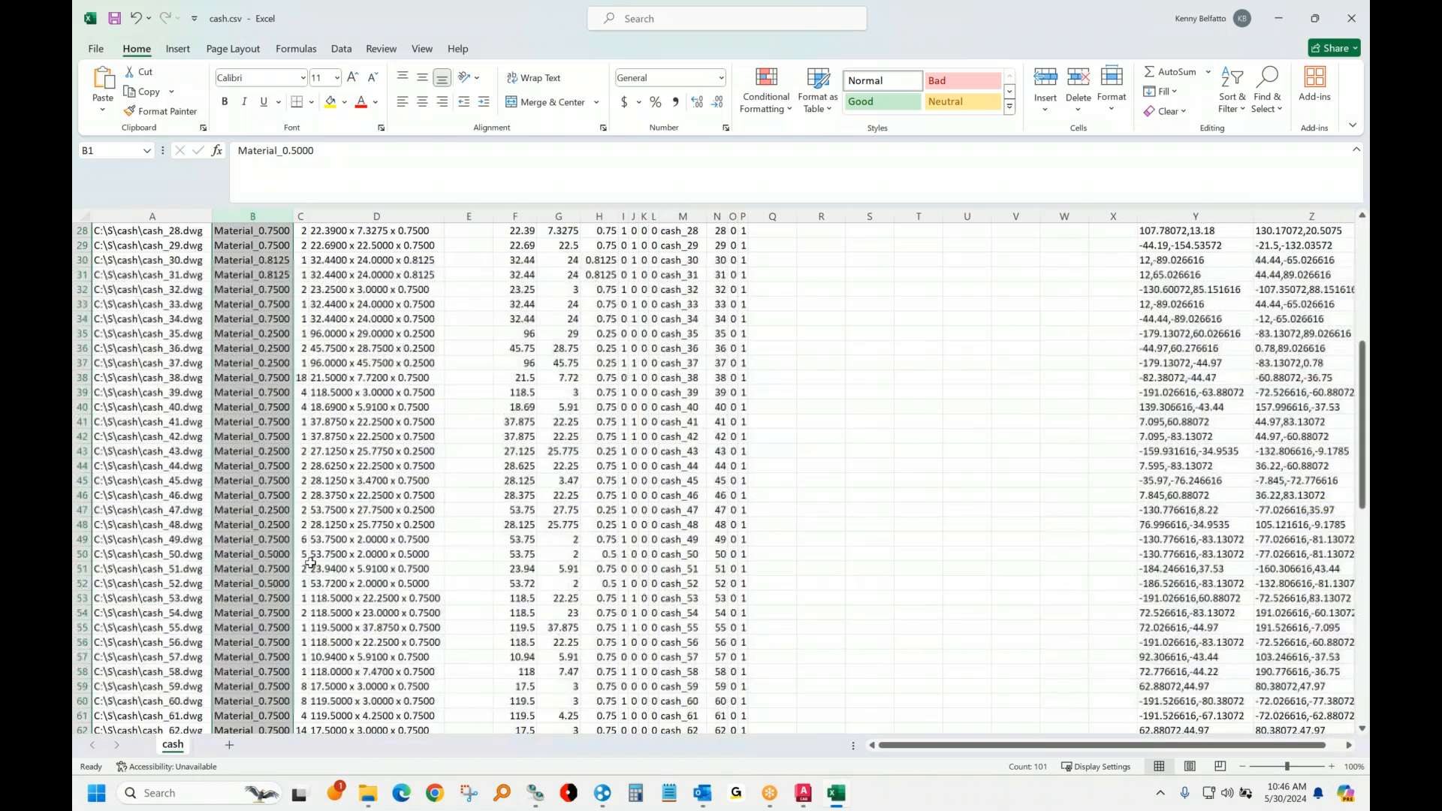
{"action": "scroll", "coordinate": [301, 569], "scroll_direction": "down", "scroll_amount": 11}
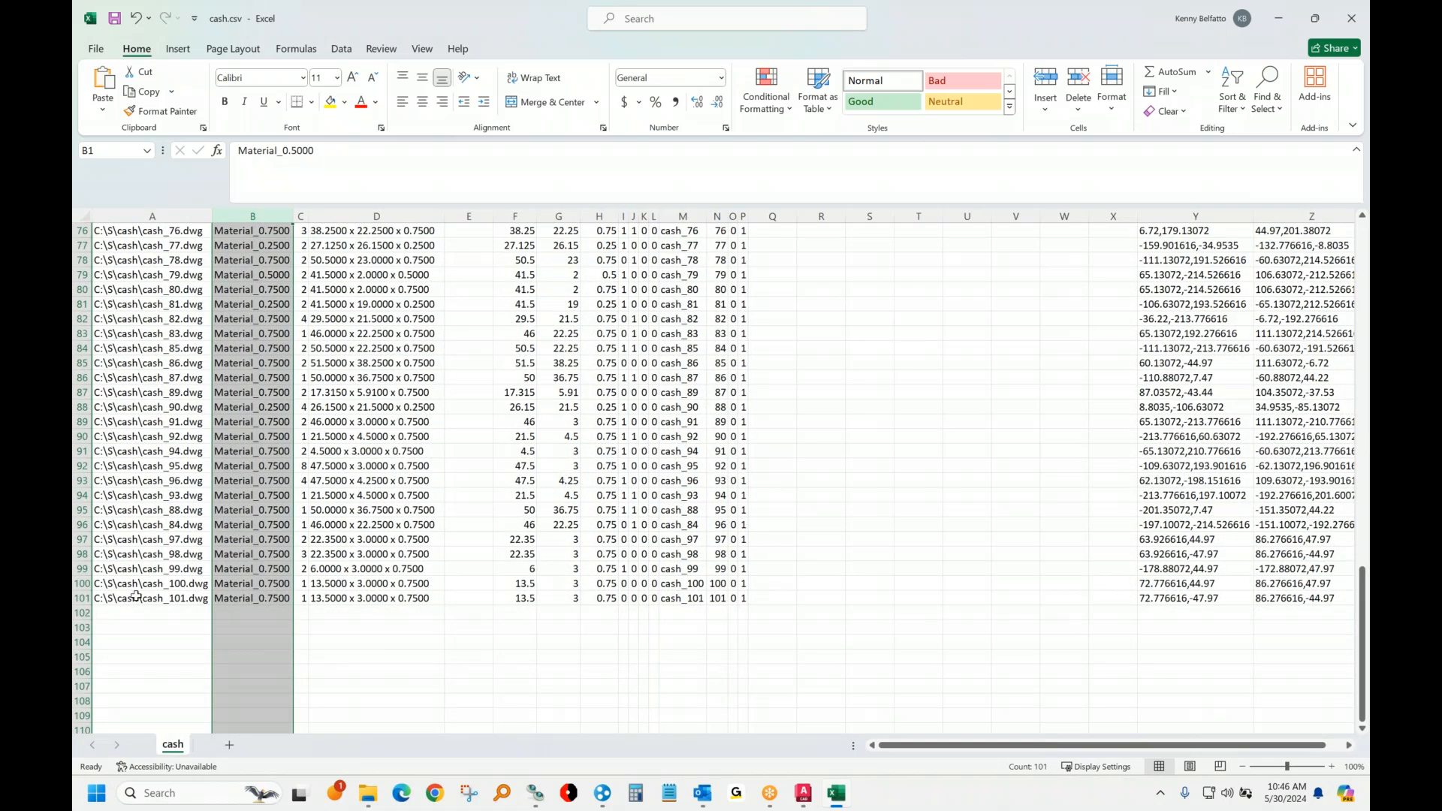
{"action": "scroll", "coordinate": [141, 588], "scroll_direction": "up", "scroll_amount": 3}
{"action": "scroll", "coordinate": [141, 588], "scroll_direction": "up", "scroll_amount": 11}
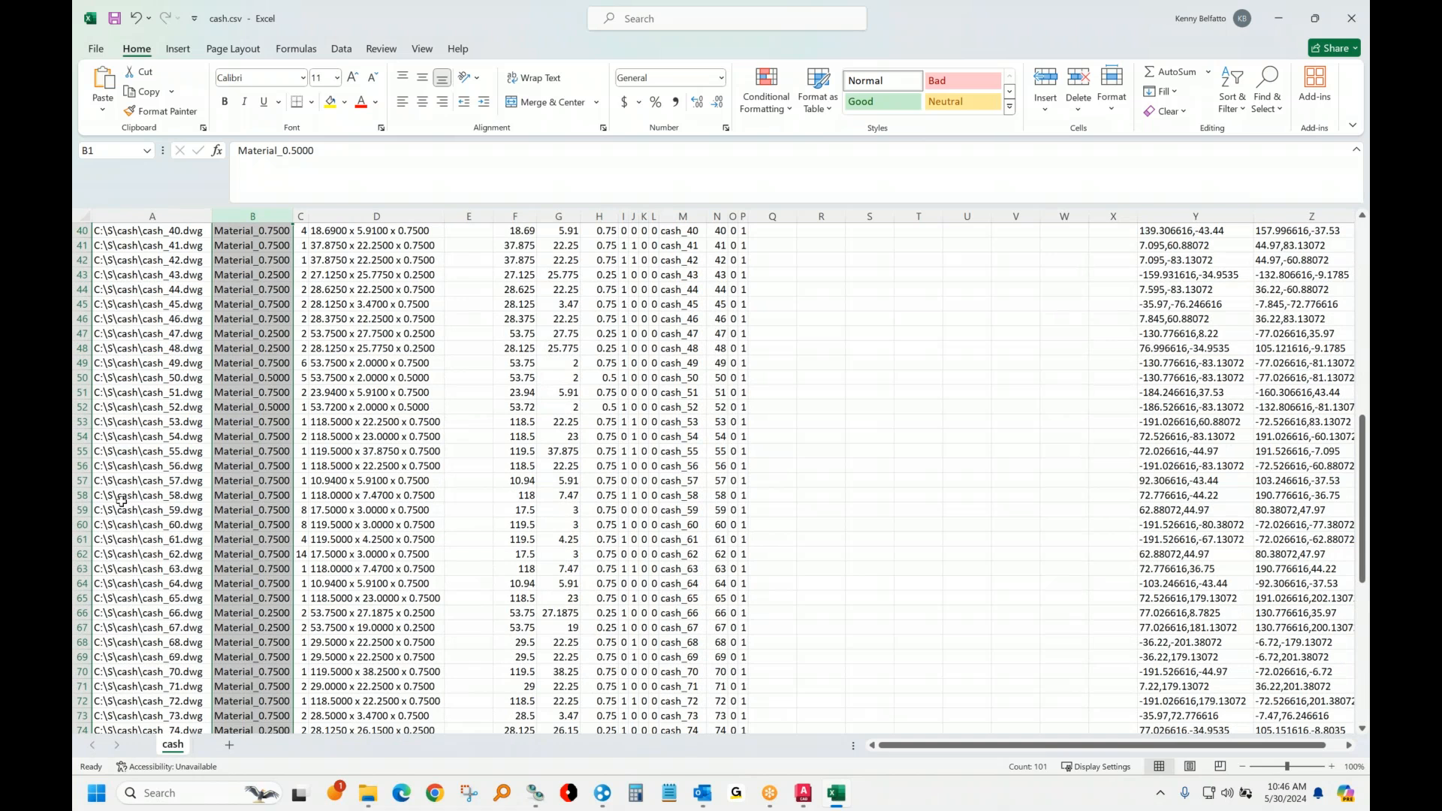
{"action": "scroll", "coordinate": [124, 499], "scroll_direction": "up", "scroll_amount": 3}
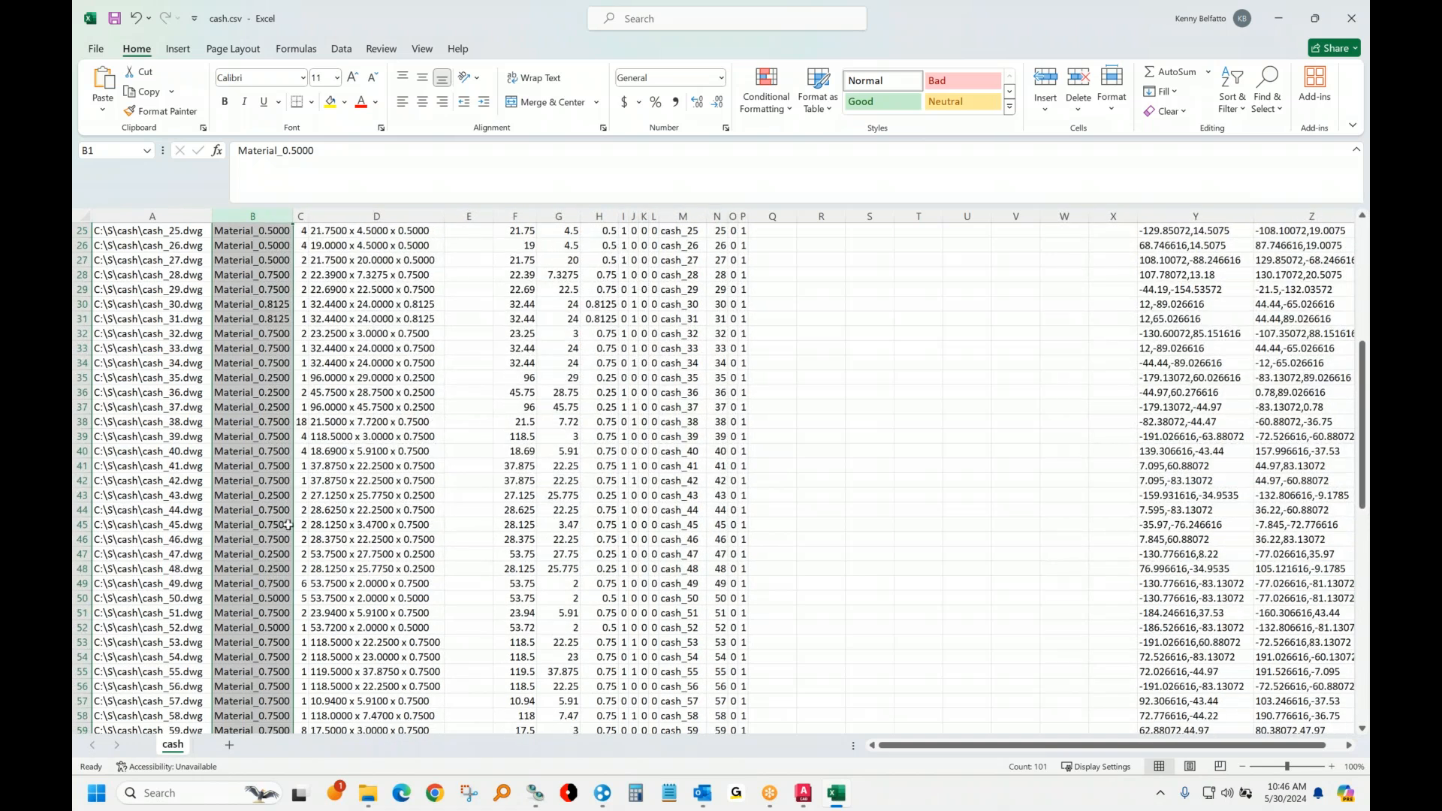
{"action": "left_click_drag", "start_coordinate": [516, 217], "coordinate": [607, 209]}
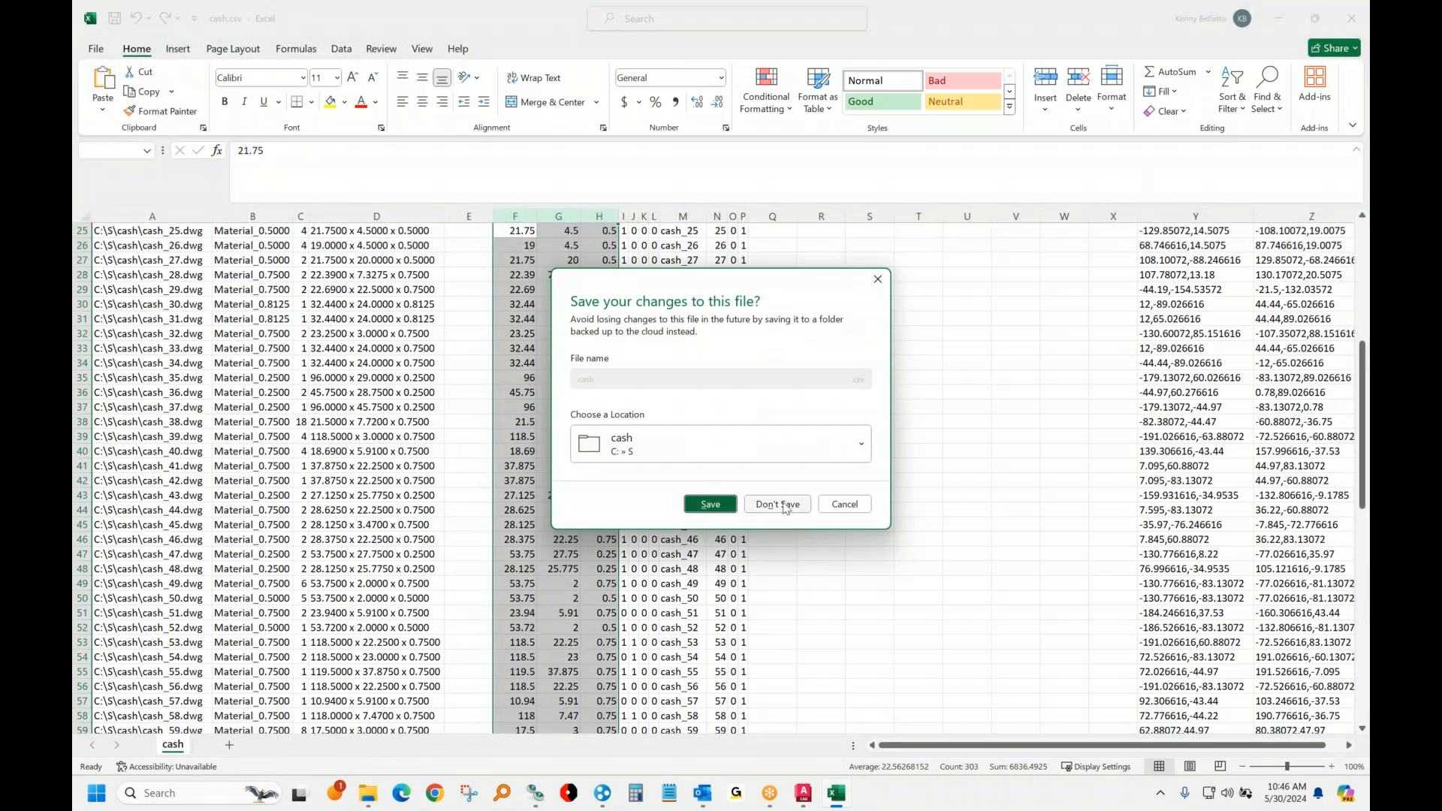
{"action": "left_click", "coordinate": [778, 504]}
{"action": "left_click", "coordinate": [1196, 122]}
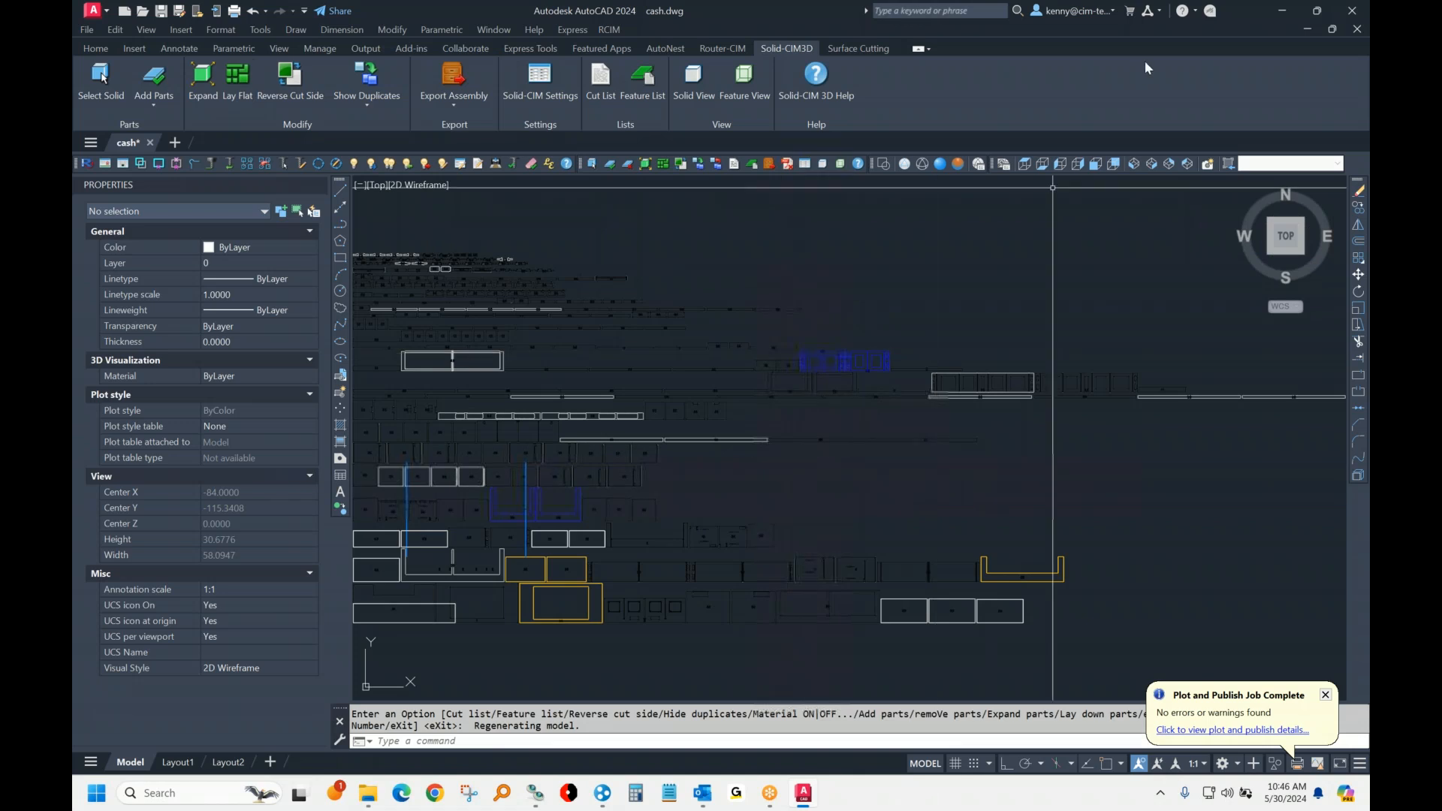
Step: Show the laid-flat parts in SE Isometric view with the Conceptual visual style, close in on part 83's slots
{"action": "left_click", "coordinate": [1153, 165]}
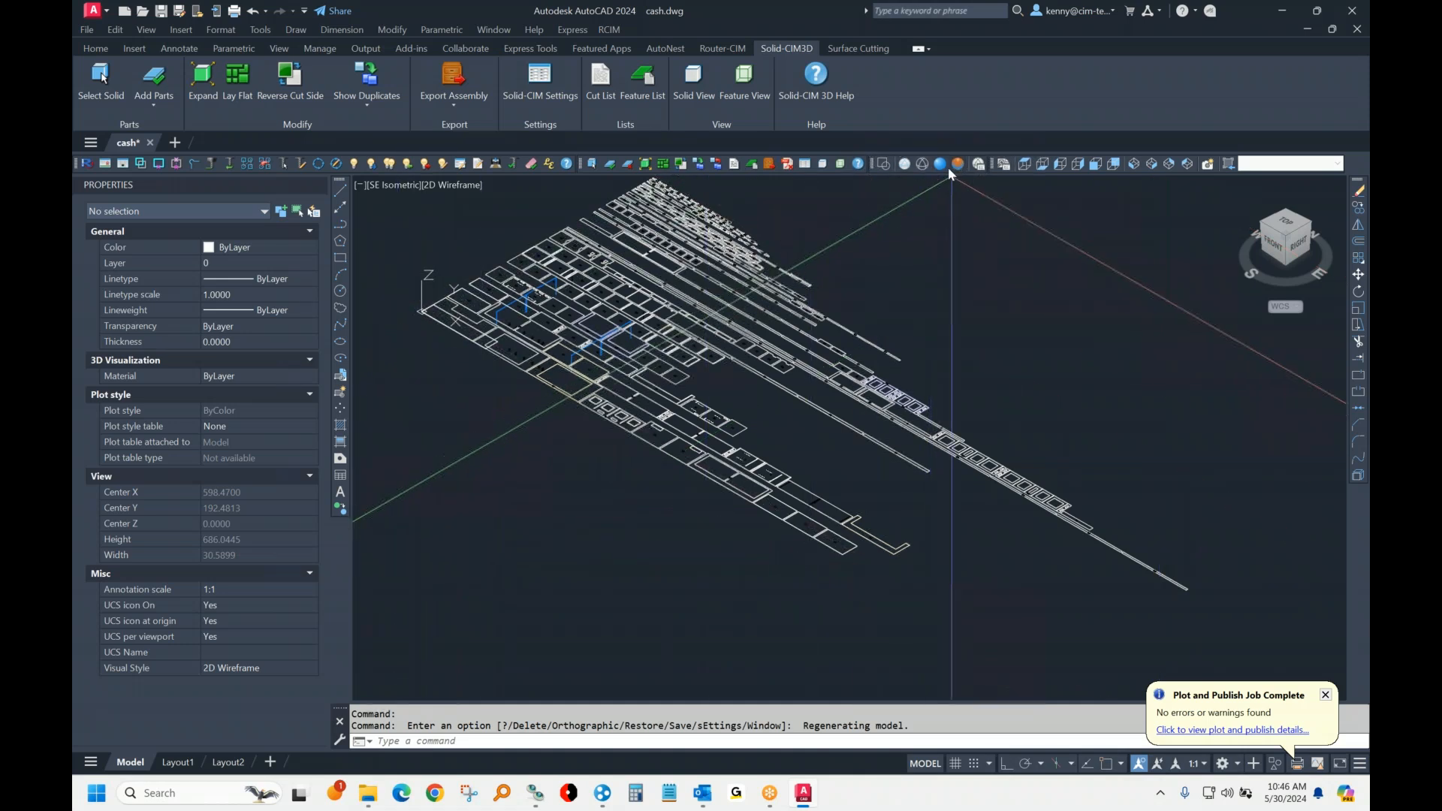
{"action": "left_click", "coordinate": [957, 163]}
{"action": "scroll", "coordinate": [480, 330], "scroll_direction": "up", "scroll_amount": 2}
{"action": "scroll", "coordinate": [526, 341], "scroll_direction": "up", "scroll_amount": 6}
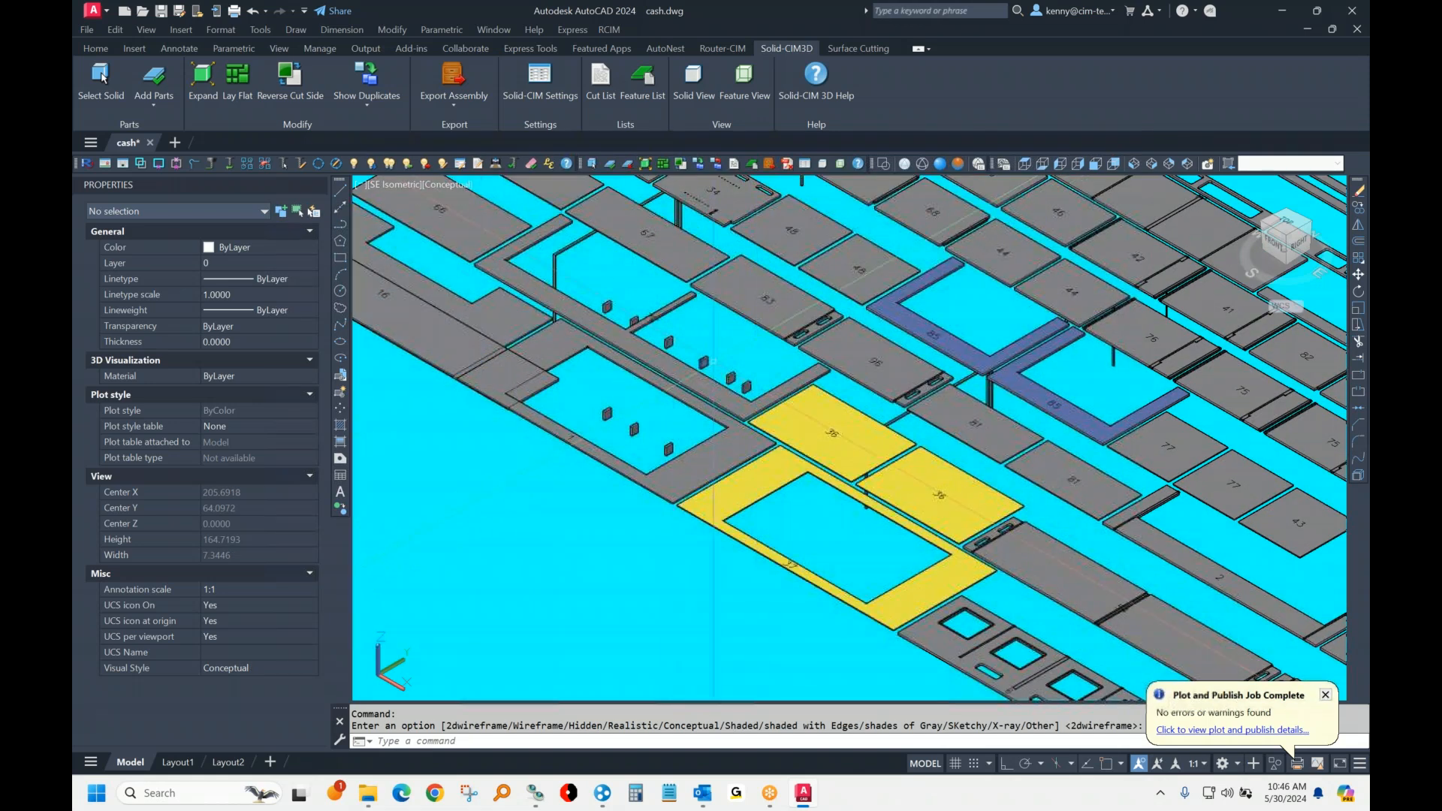
{"action": "scroll", "coordinate": [752, 359], "scroll_direction": "up", "scroll_amount": 4}
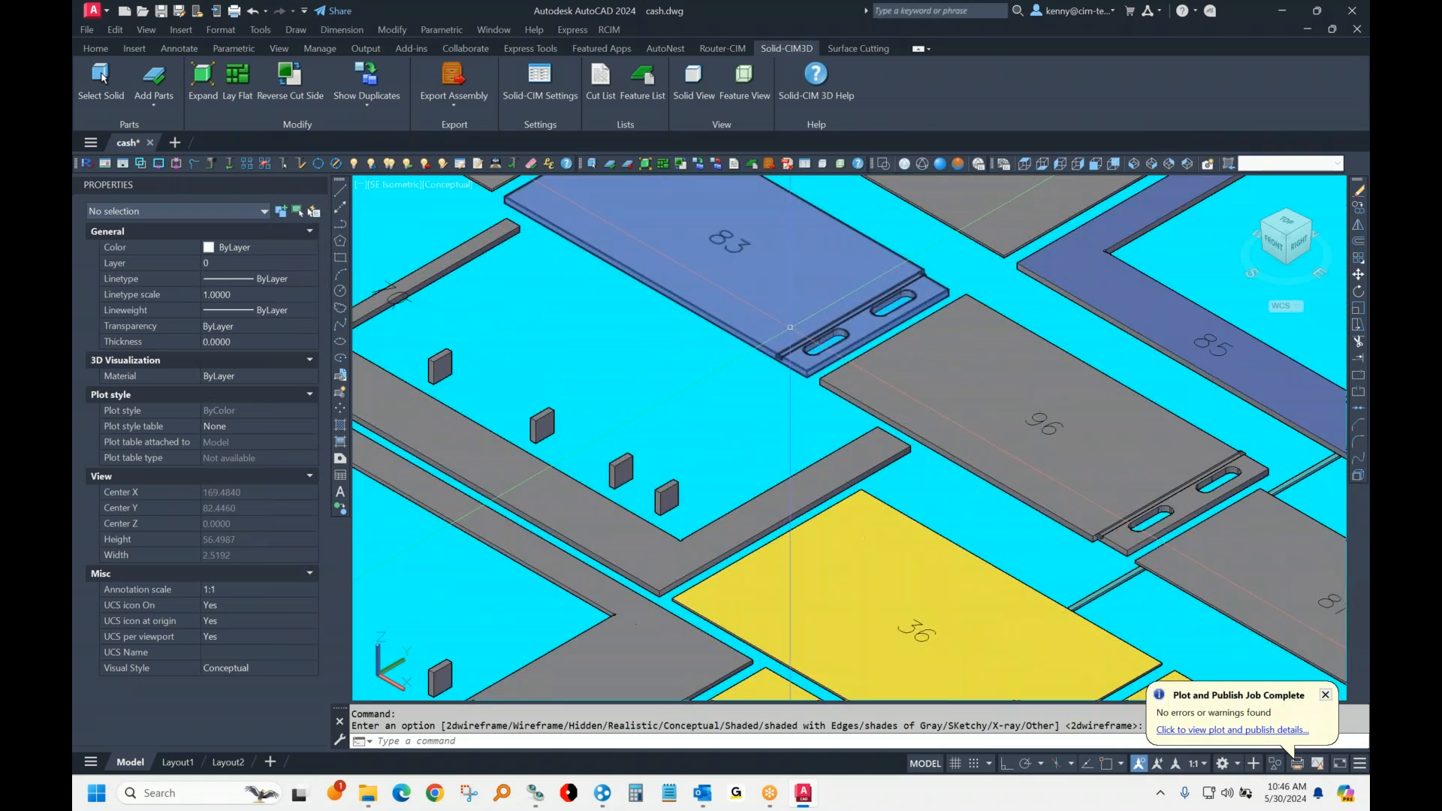
{"action": "scroll", "coordinate": [931, 262], "scroll_direction": "up", "scroll_amount": 4}
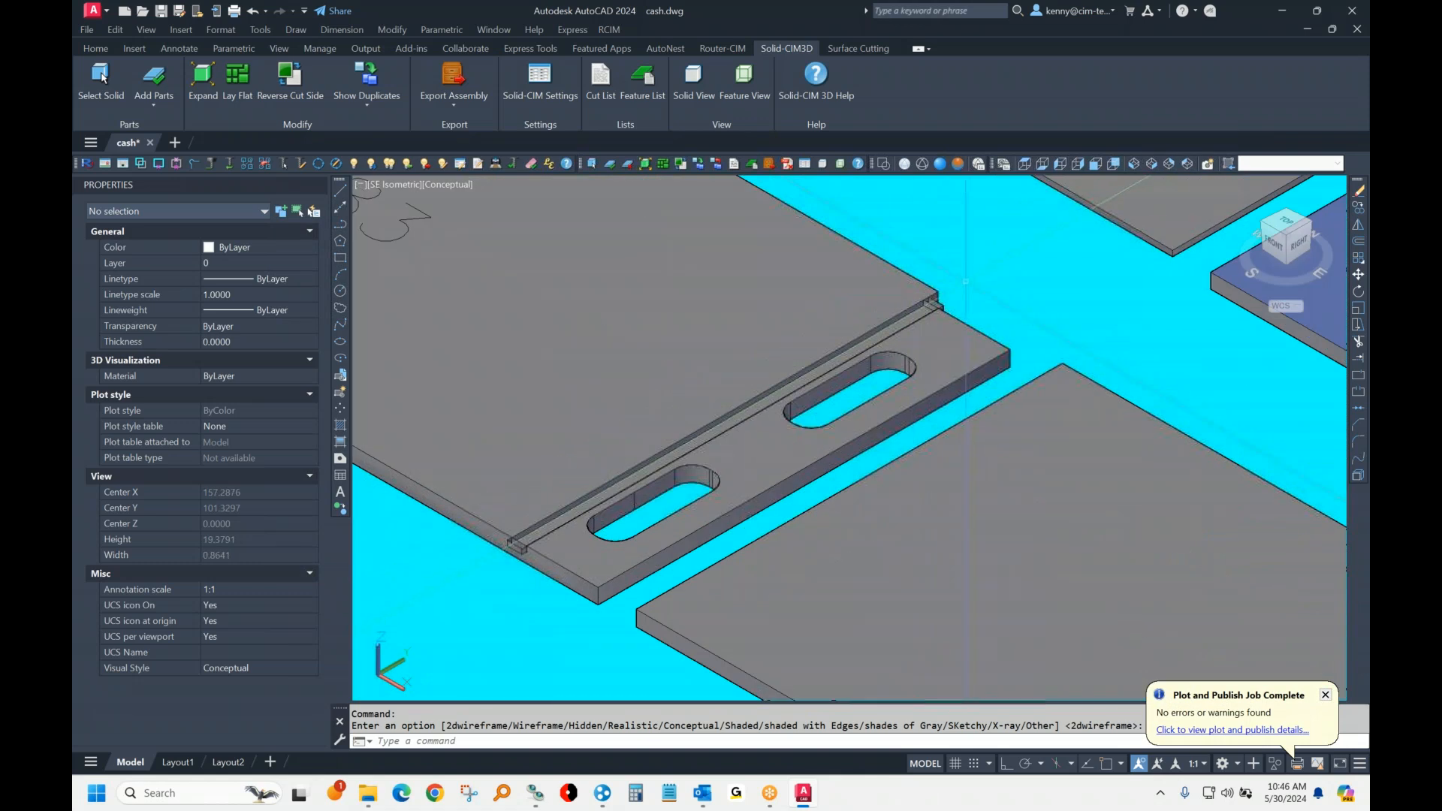
{"action": "scroll", "coordinate": [965, 282], "scroll_direction": "up", "scroll_amount": 2}
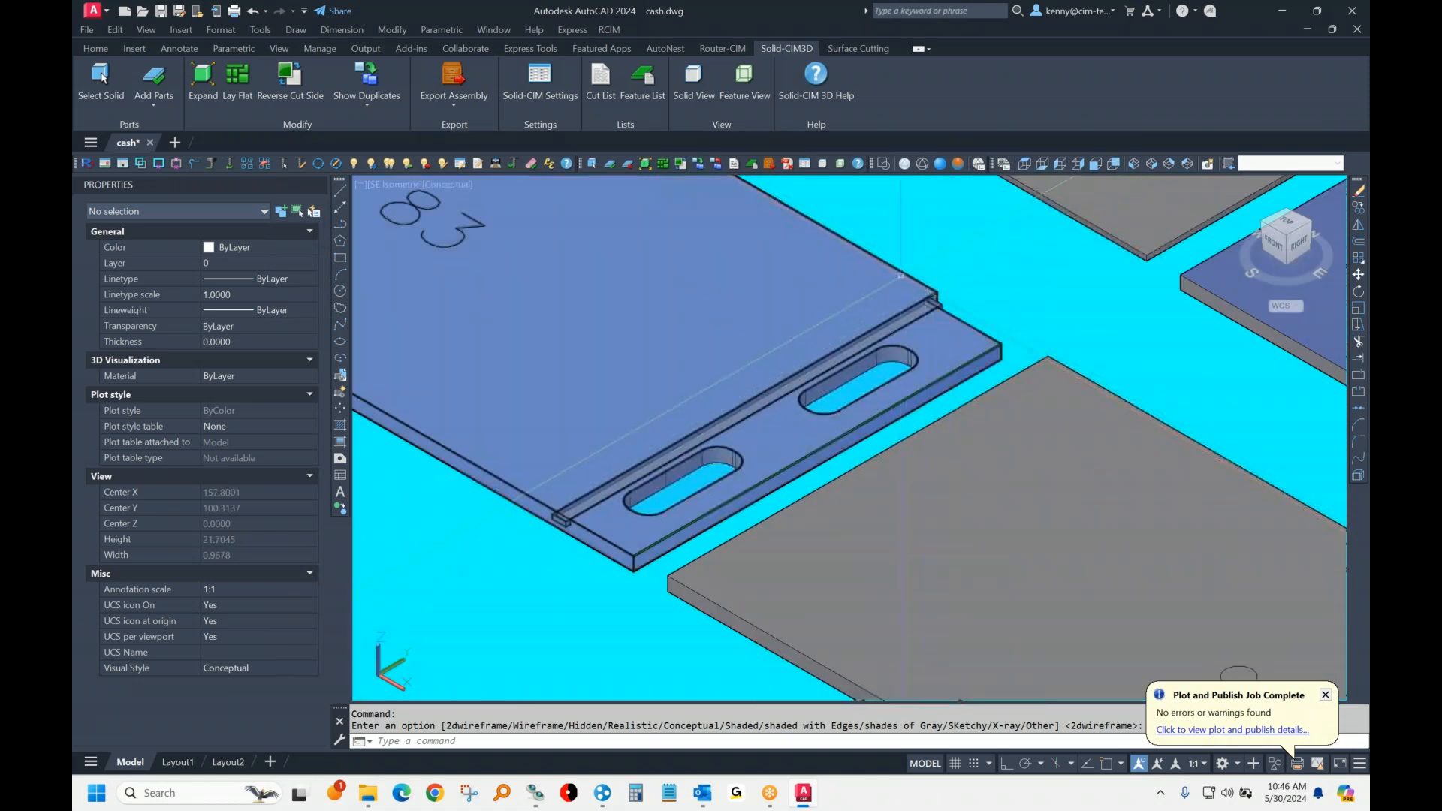
Step: Erase the solid of part 83 so that only its feature geometry remains
{"action": "key", "text": "ctrl+h"}
{"action": "type", "text": "e"}
{"action": "key", "text": "Return"}
{"action": "left_click", "coordinate": [831, 276]}
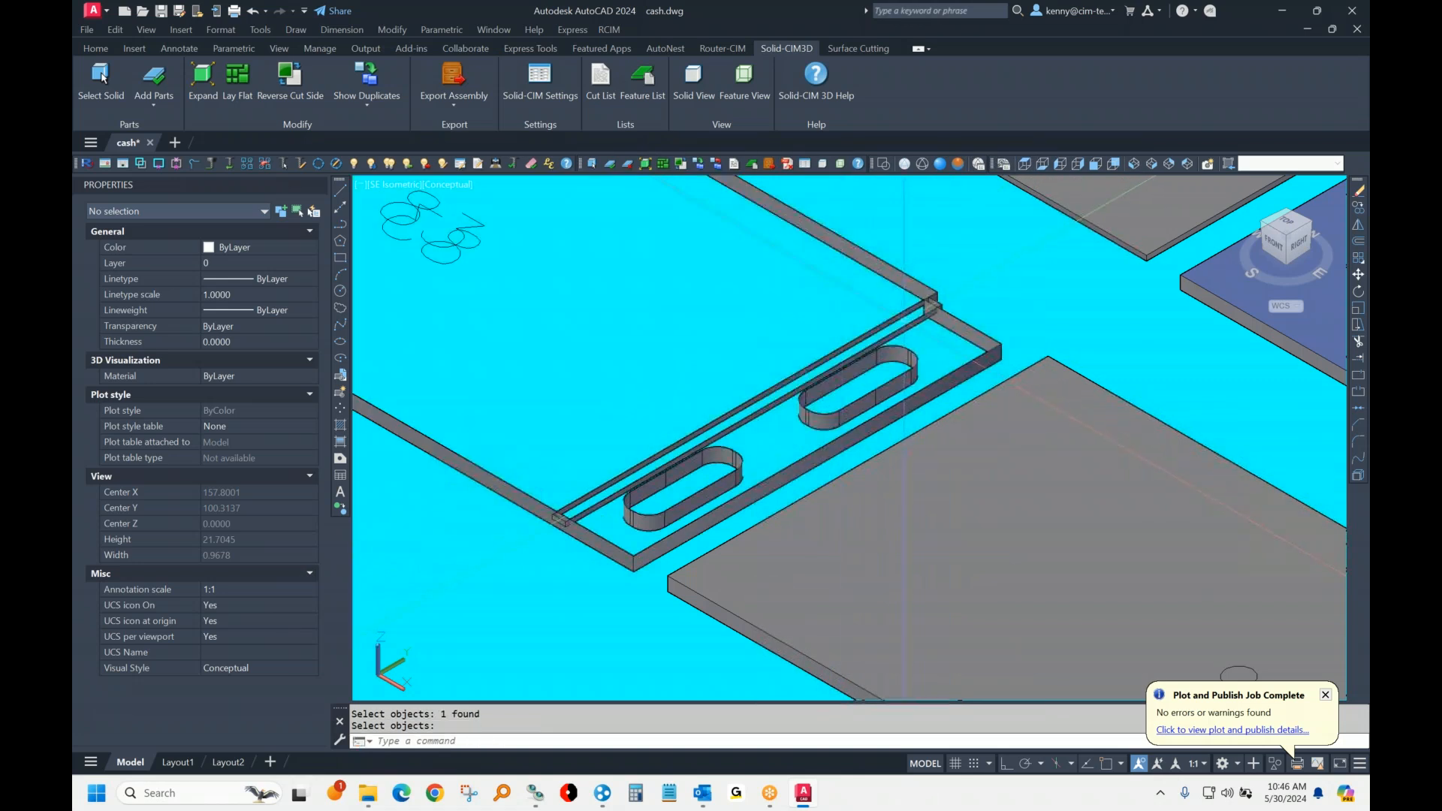
Step: Check the layer and thickness of part 83's dado pocket, slot cutout and outside profile polylines
{"action": "left_click", "coordinate": [893, 316]}
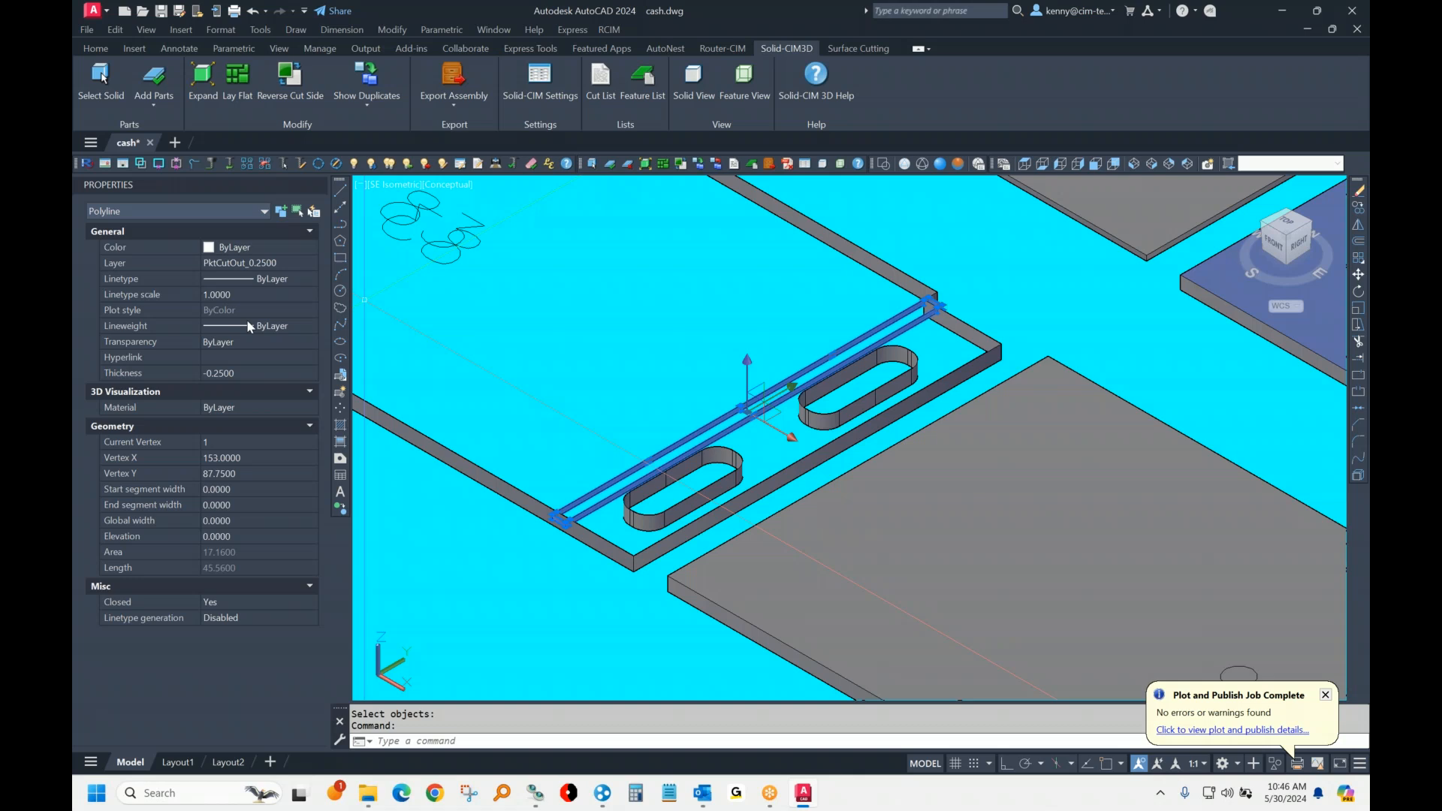
{"action": "key", "text": "Escape"}
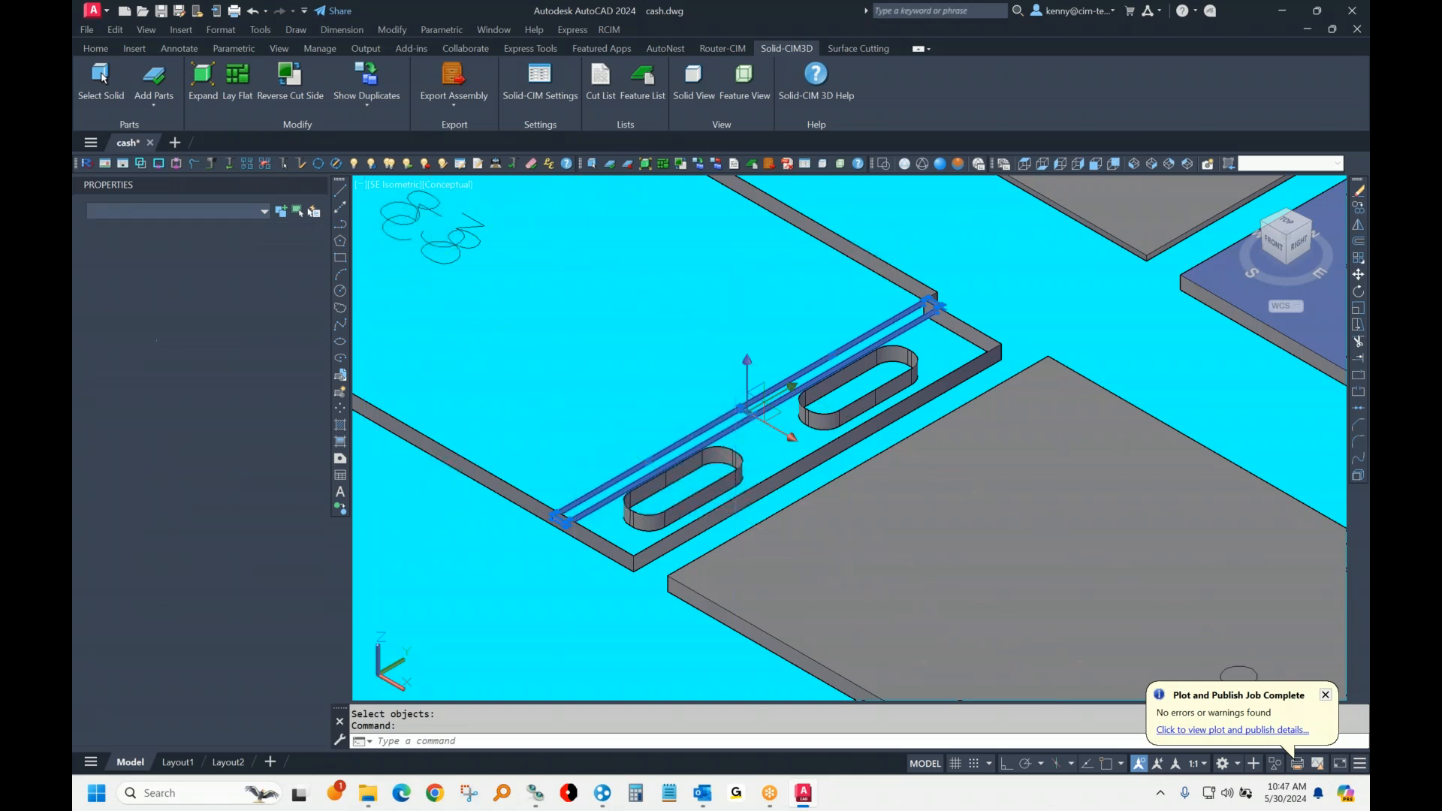
{"action": "scroll", "coordinate": [533, 537], "scroll_direction": "up", "scroll_amount": 6}
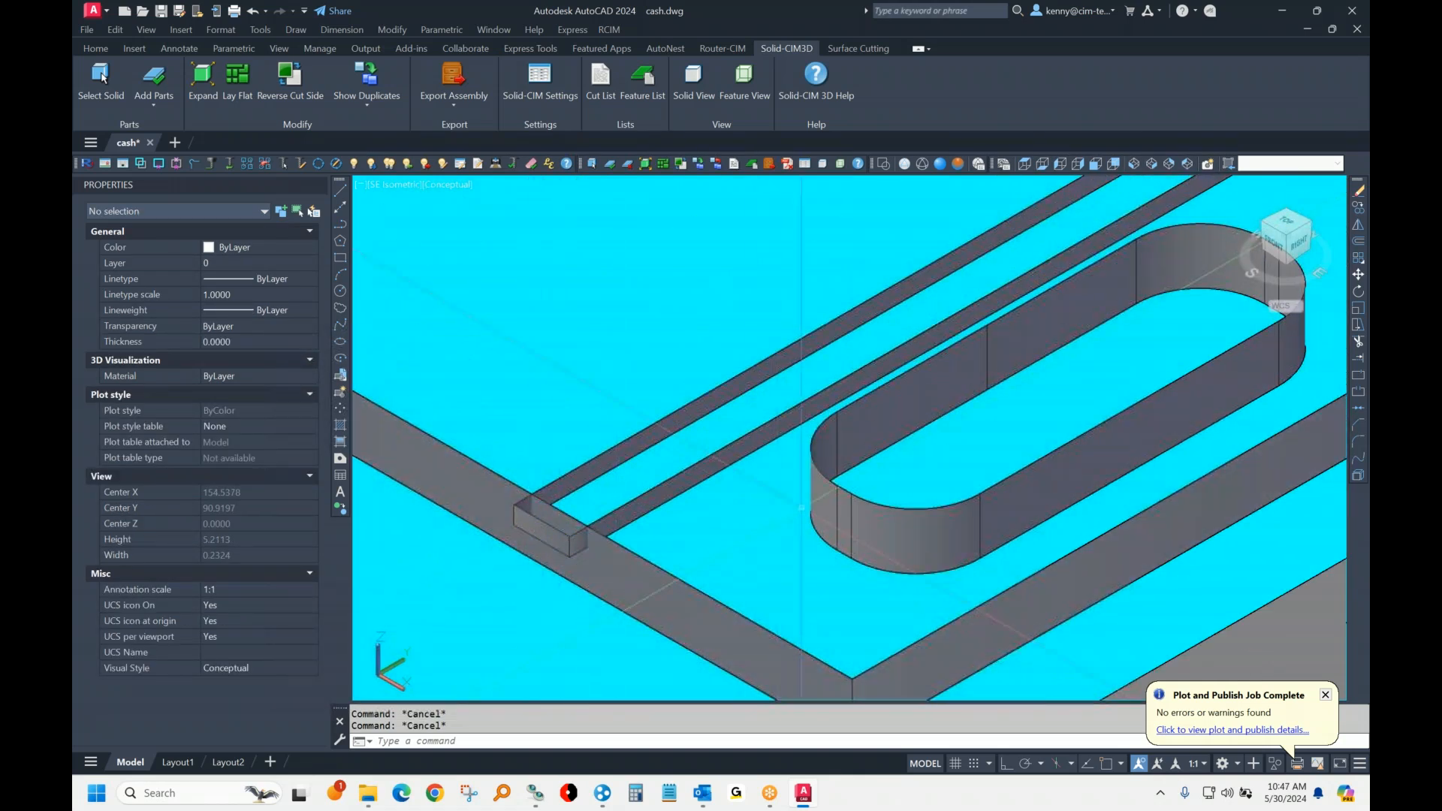
{"action": "left_click", "coordinate": [826, 495]}
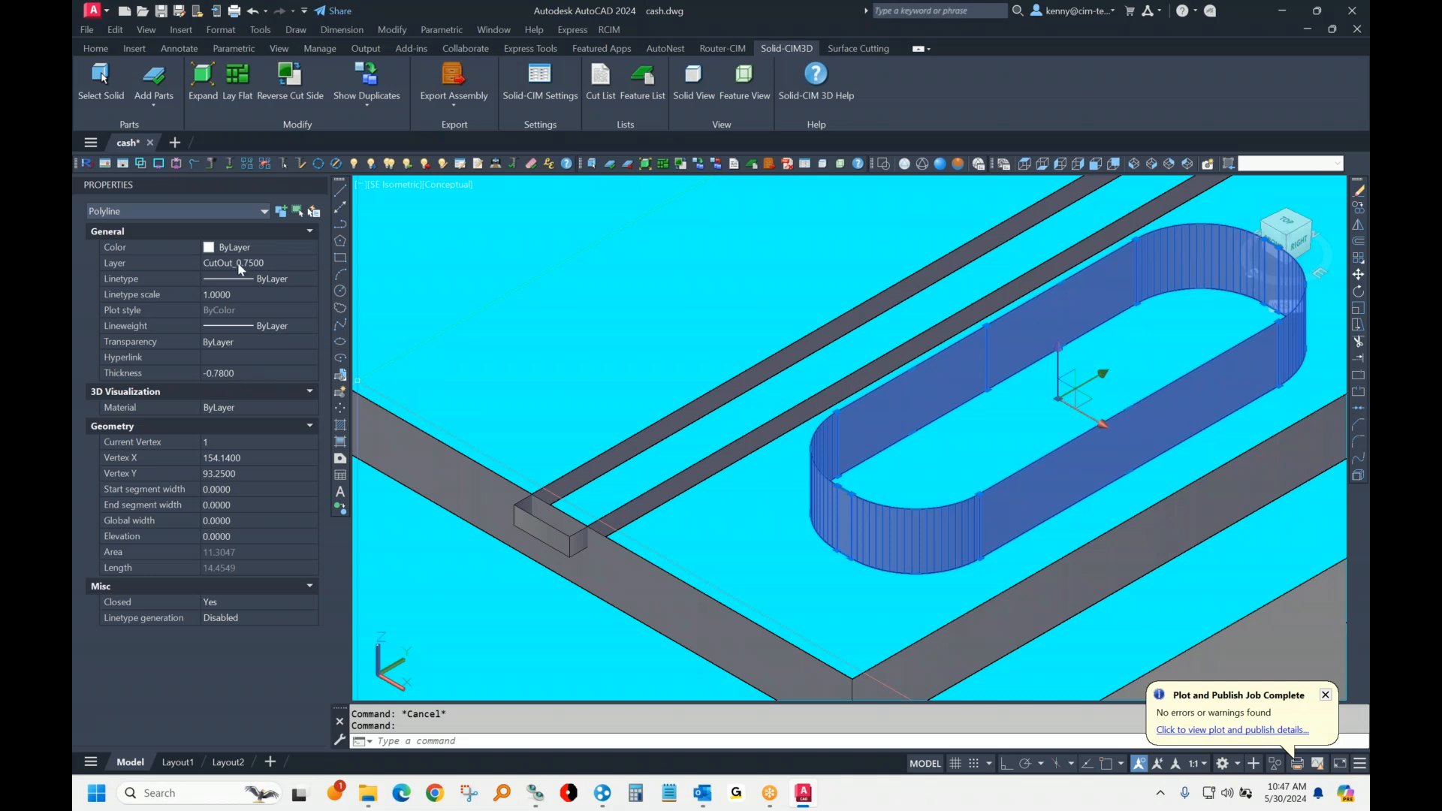
{"action": "key", "text": "Escape"}
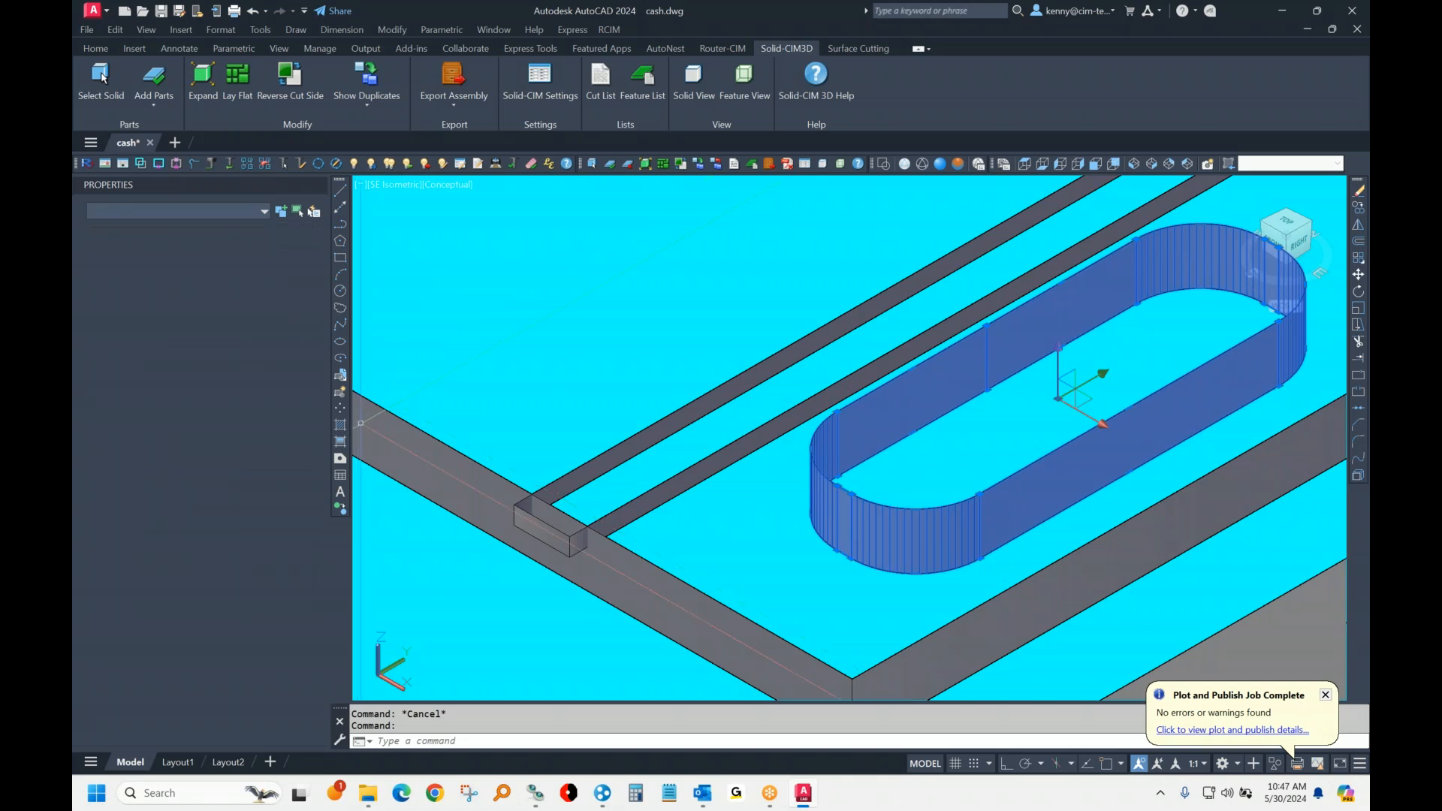
{"action": "left_click", "coordinate": [390, 444]}
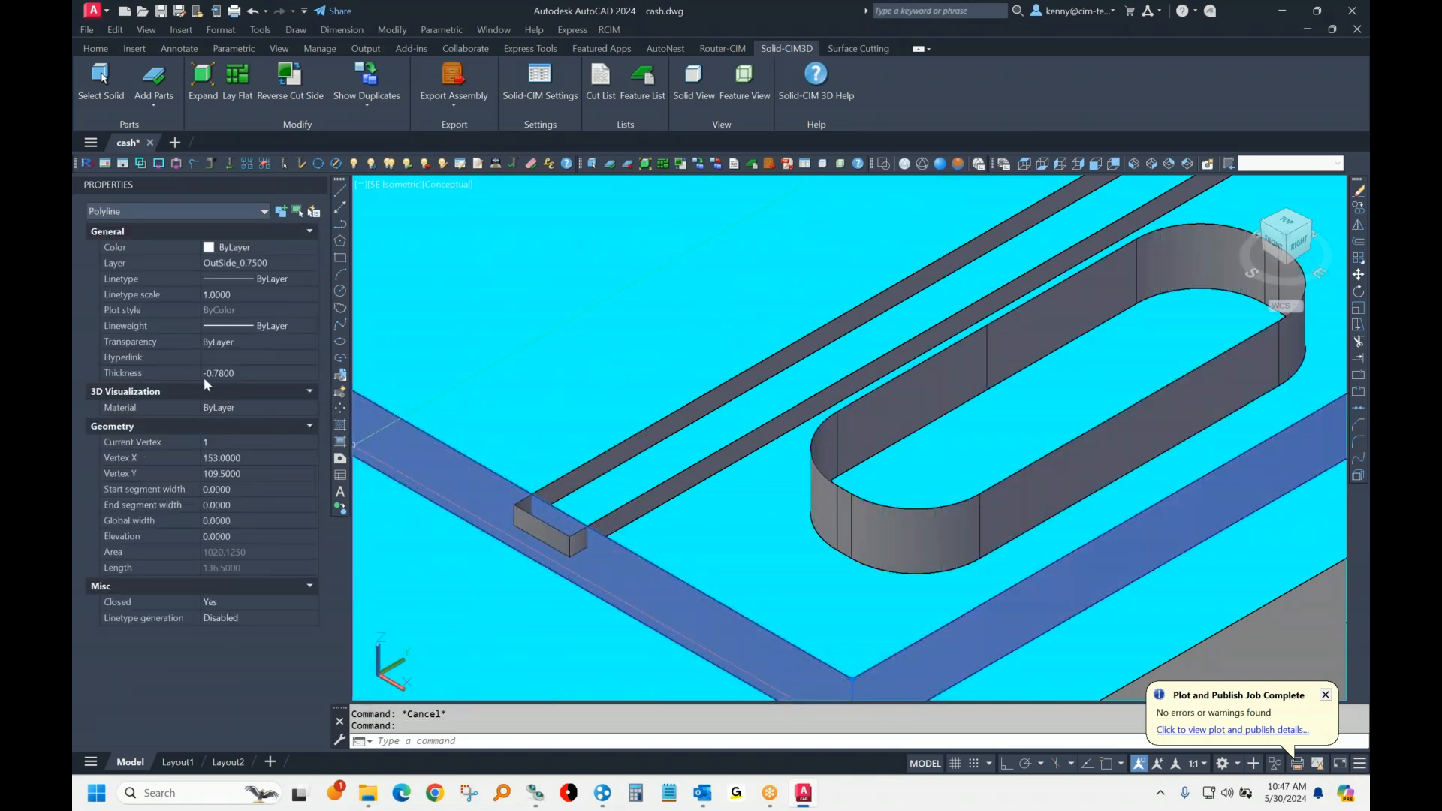
Step: Examine the notched dado pocket polylines on another laid-flat panel and clear the selection
{"action": "scroll", "coordinate": [817, 402], "scroll_direction": "down", "scroll_amount": 5}
{"action": "middle_click_drag", "start_coordinate": [939, 420], "coordinate": [616, 616]}
{"action": "scroll", "coordinate": [679, 586], "scroll_direction": "down", "scroll_amount": 2}
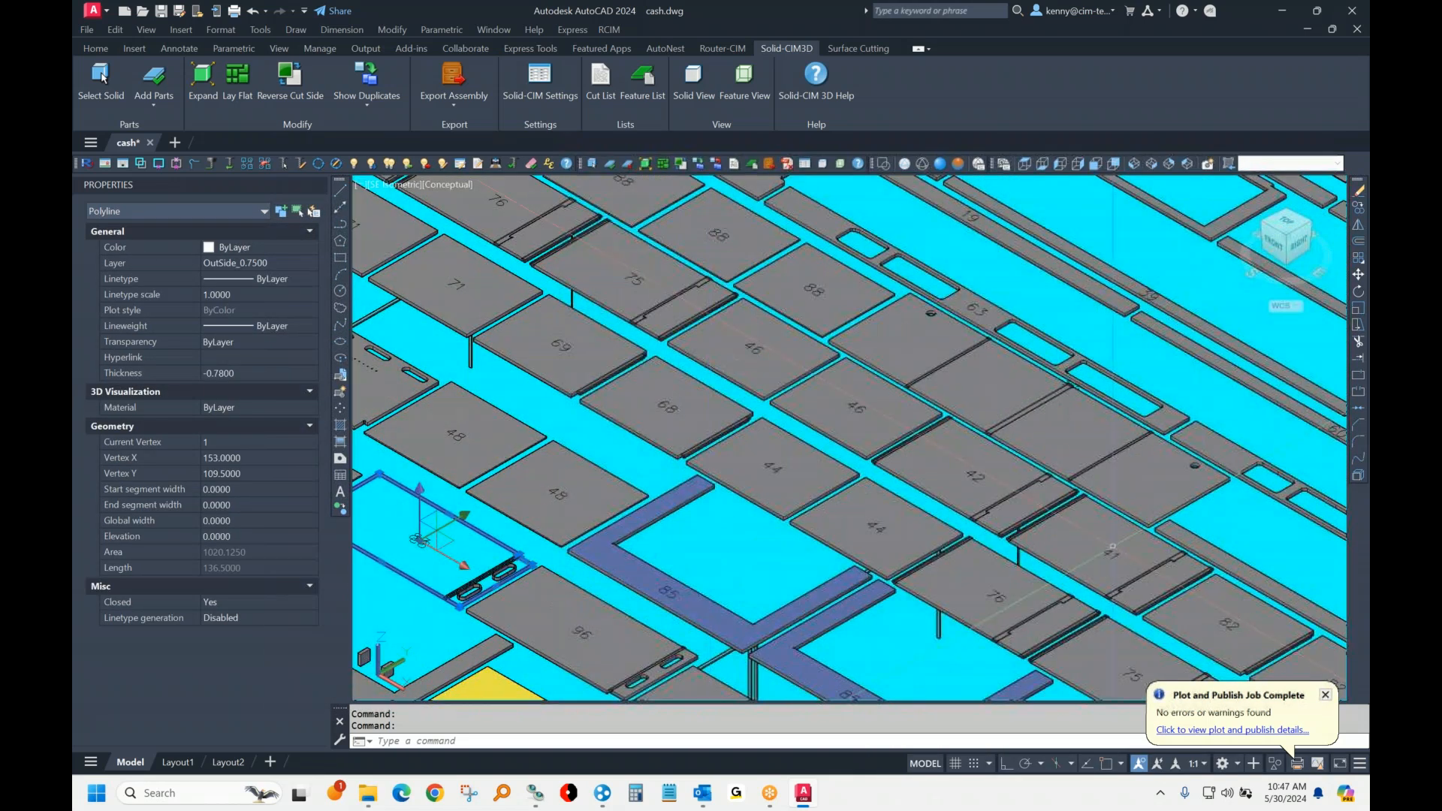
{"action": "scroll", "coordinate": [1112, 546], "scroll_direction": "up", "scroll_amount": 5}
{"action": "scroll", "coordinate": [732, 497], "scroll_direction": "up", "scroll_amount": 3}
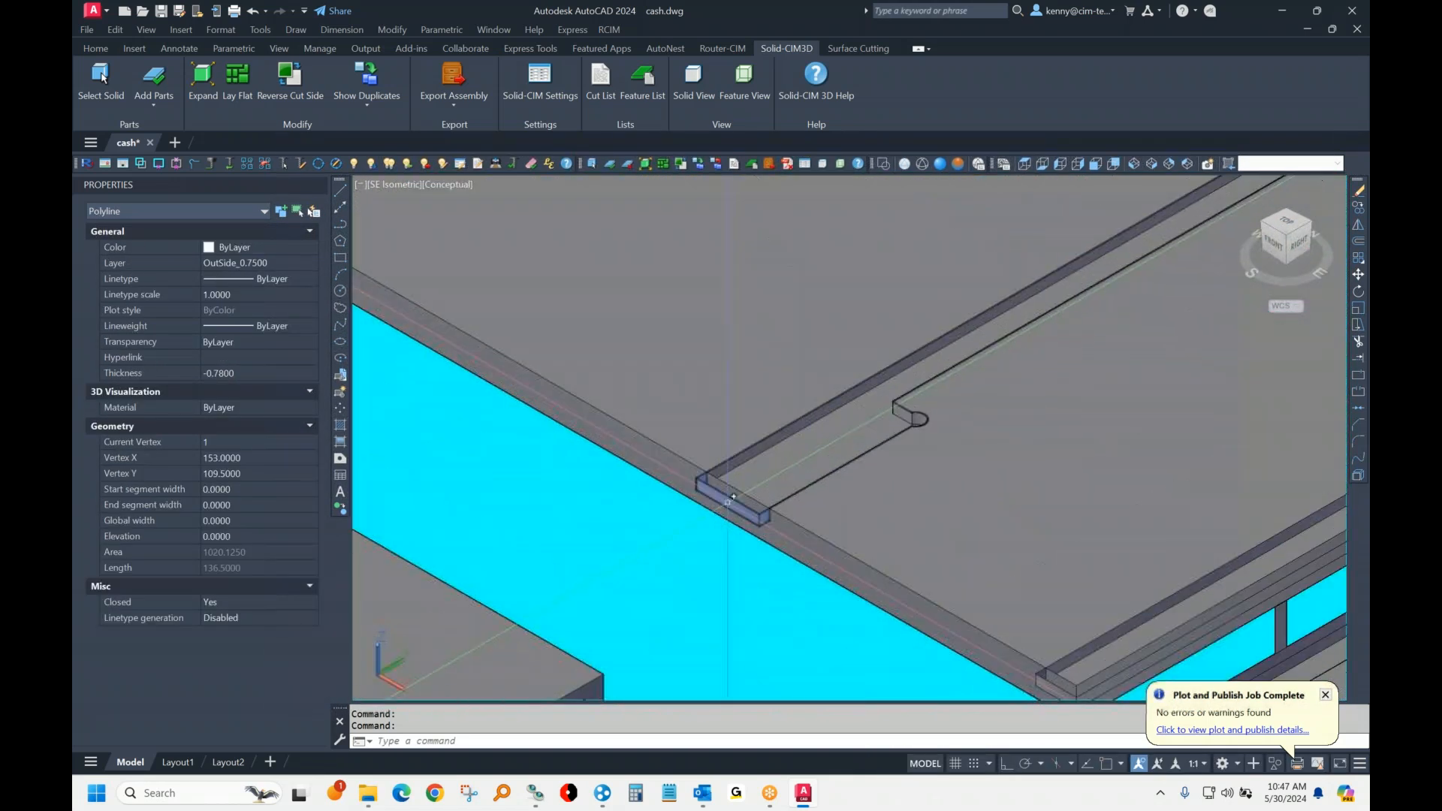
{"action": "left_click", "coordinate": [747, 464]}
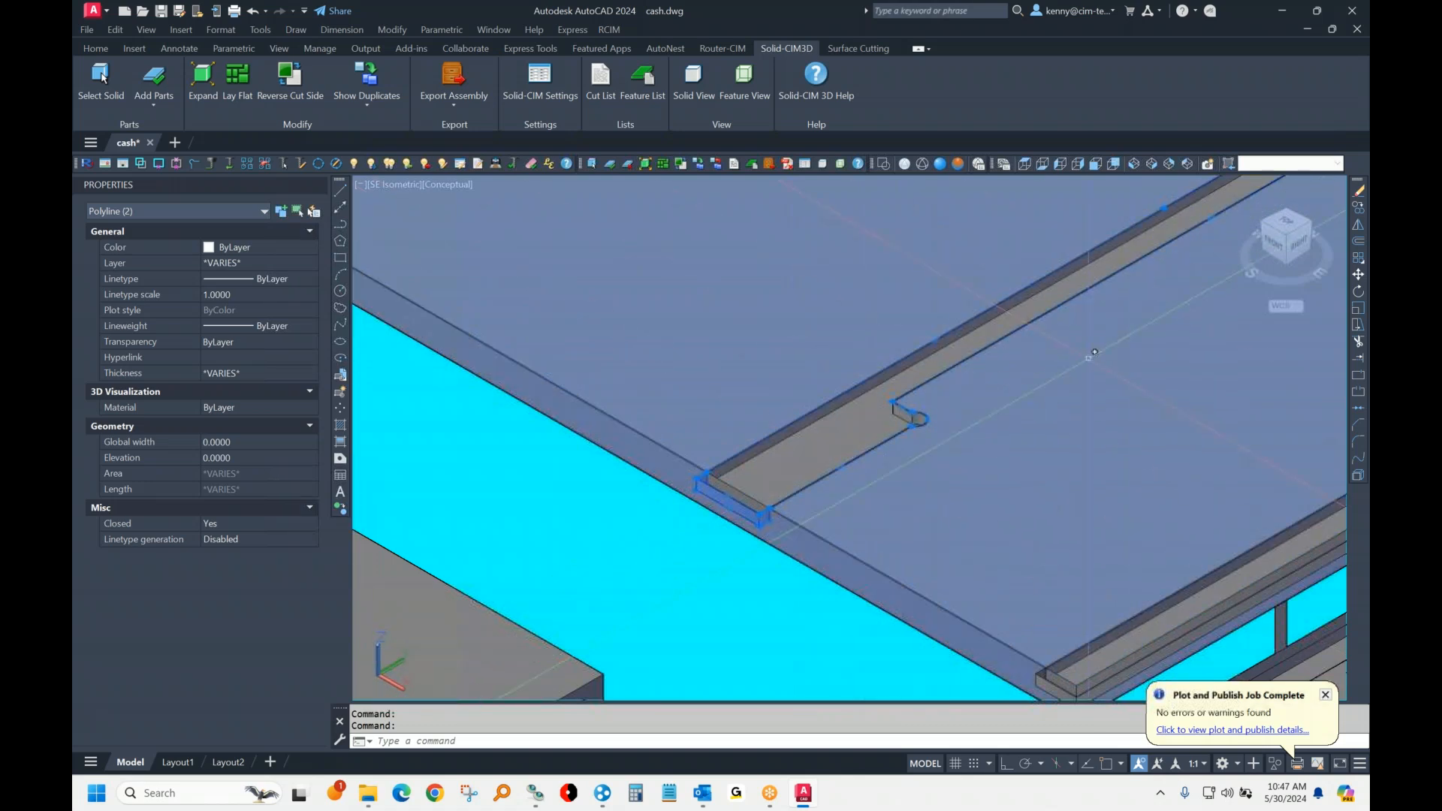
{"action": "scroll", "coordinate": [1029, 451], "scroll_direction": "down", "scroll_amount": 5}
{"action": "middle_click_drag", "start_coordinate": [1232, 338], "coordinate": [894, 592]}
{"action": "key", "text": "Escape"}
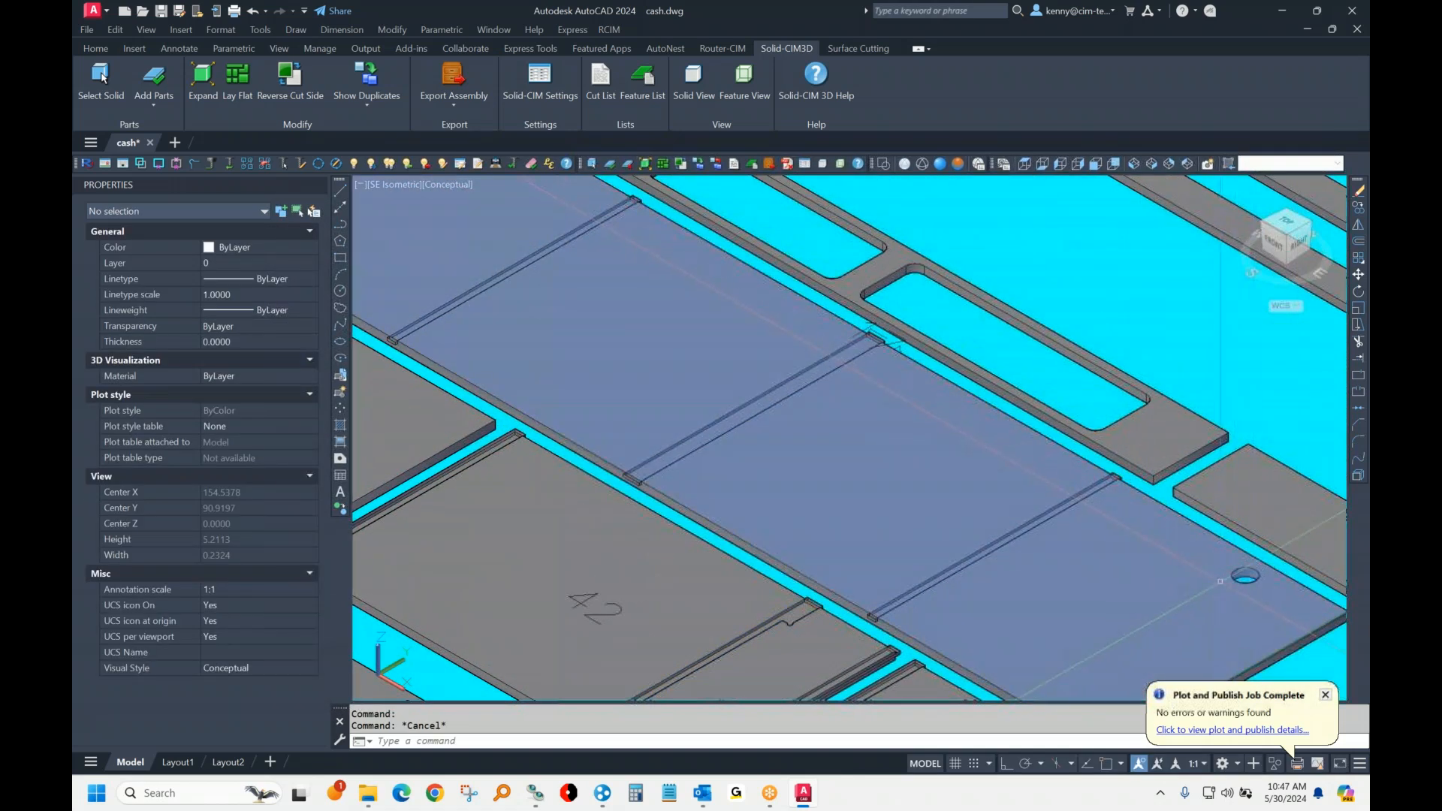
Step: Examine the remaining laid-flat parts across the layout, from the small rails and frames to the grooved and drilled panels 7 and 8
{"action": "scroll", "coordinate": [1243, 590], "scroll_direction": "down", "scroll_amount": 5}
{"action": "middle_click_drag", "start_coordinate": [924, 404], "coordinate": [1228, 667]}
{"action": "middle_click_drag", "start_coordinate": [843, 410], "coordinate": [711, 561]}
{"action": "middle_click_drag", "start_coordinate": [1081, 401], "coordinate": [680, 475]}
{"action": "middle_click_drag", "start_coordinate": [949, 274], "coordinate": [816, 441]}
{"action": "key", "text": "Escape"}
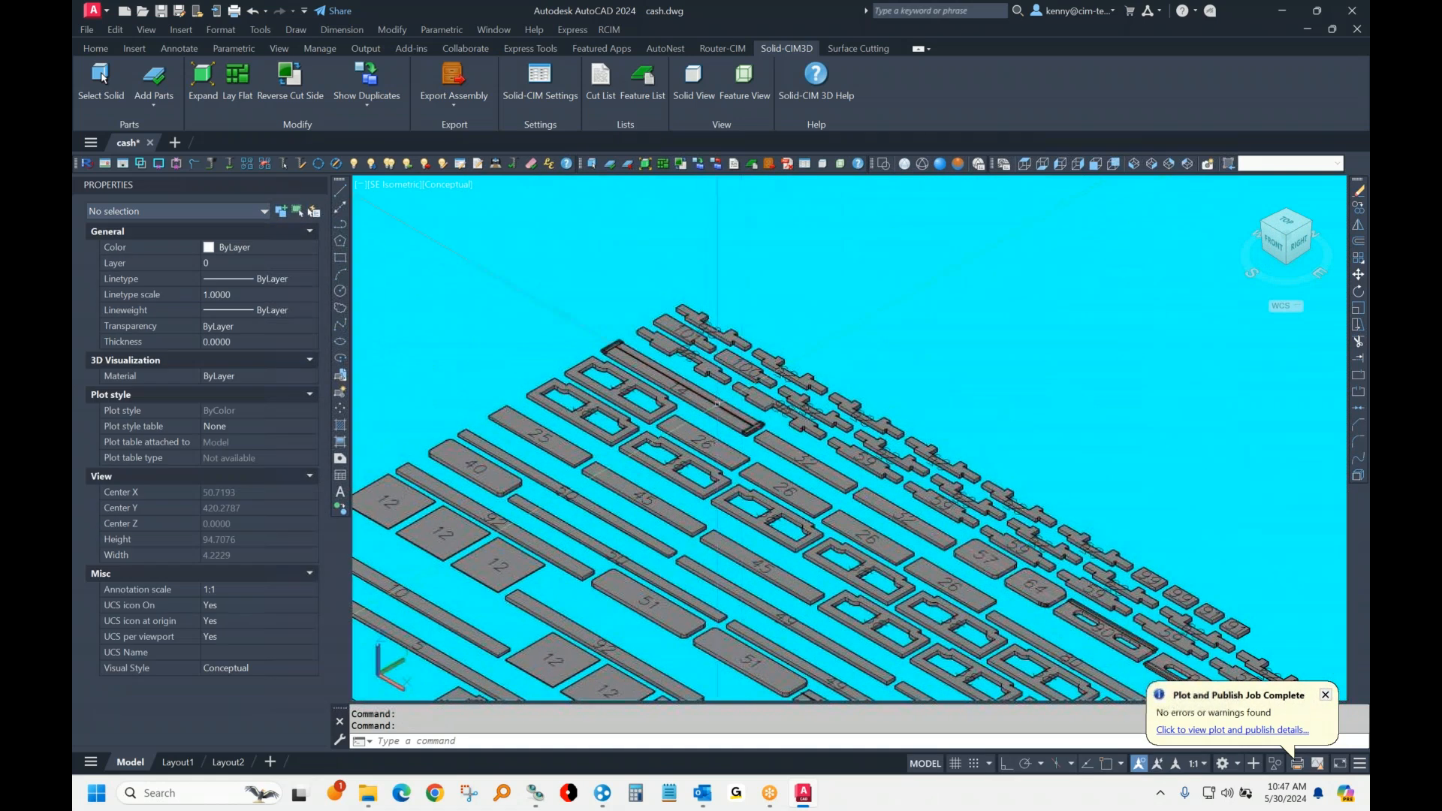
{"action": "scroll", "coordinate": [688, 383], "scroll_direction": "up", "scroll_amount": 3}
{"action": "scroll", "coordinate": [802, 416], "scroll_direction": "up", "scroll_amount": 5}
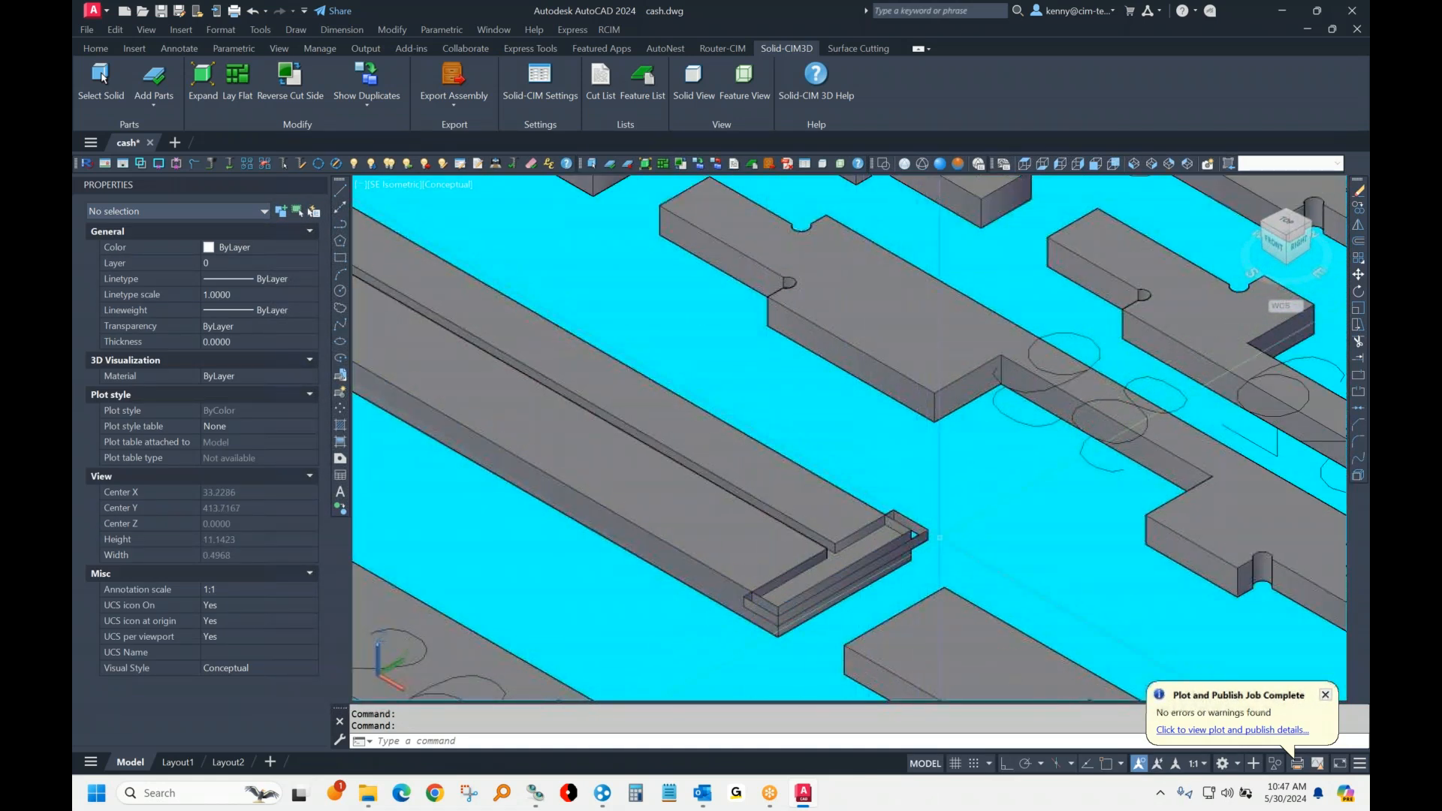
{"action": "scroll", "coordinate": [945, 520], "scroll_direction": "down", "scroll_amount": 10}
{"action": "scroll", "coordinate": [836, 463], "scroll_direction": "up", "scroll_amount": 3}
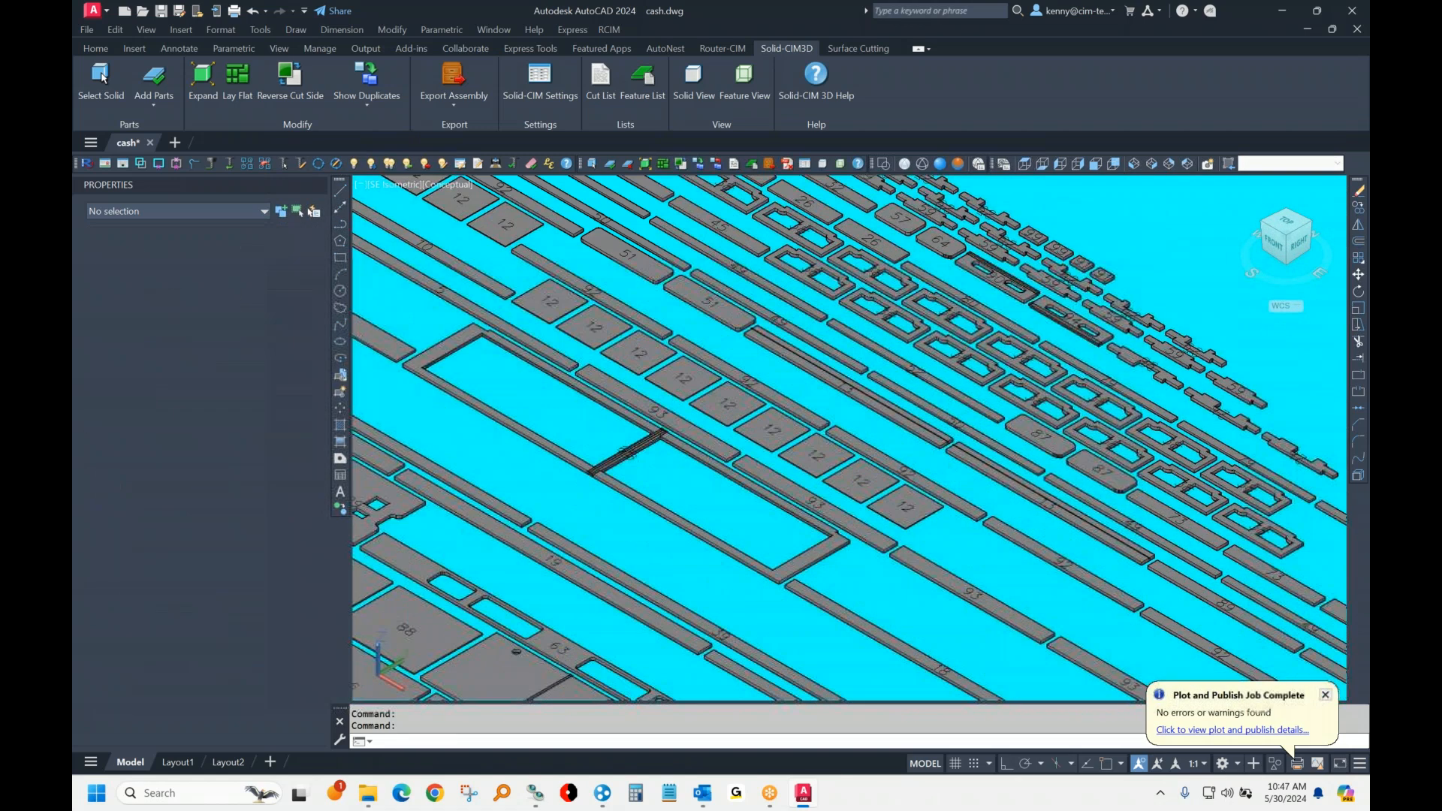
{"action": "scroll", "coordinate": [836, 463], "scroll_direction": "down", "scroll_amount": 3}
{"action": "middle_click_drag", "start_coordinate": [836, 463], "coordinate": [1021, 368], "text": "shift"}
{"action": "key", "text": "Escape"}
{"action": "scroll", "coordinate": [850, 429], "scroll_direction": "up", "scroll_amount": 6}
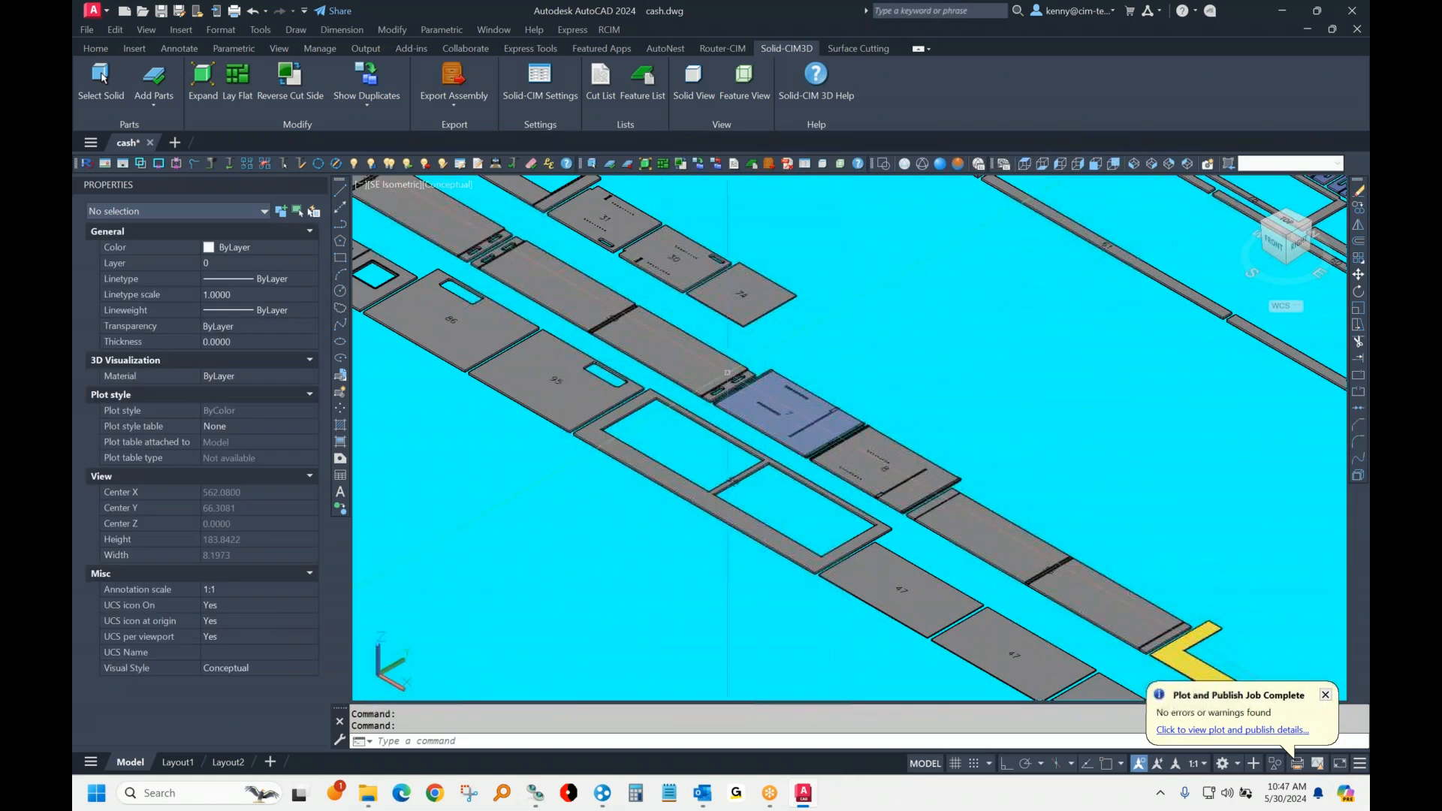
{"action": "scroll", "coordinate": [727, 373], "scroll_direction": "up", "scroll_amount": 5}
Step: Close AutoCAD without saving cash.dwg, and run cash.csv through Cut with Router-CIM Automation Suite
{"action": "left_click", "coordinate": [1351, 9]}
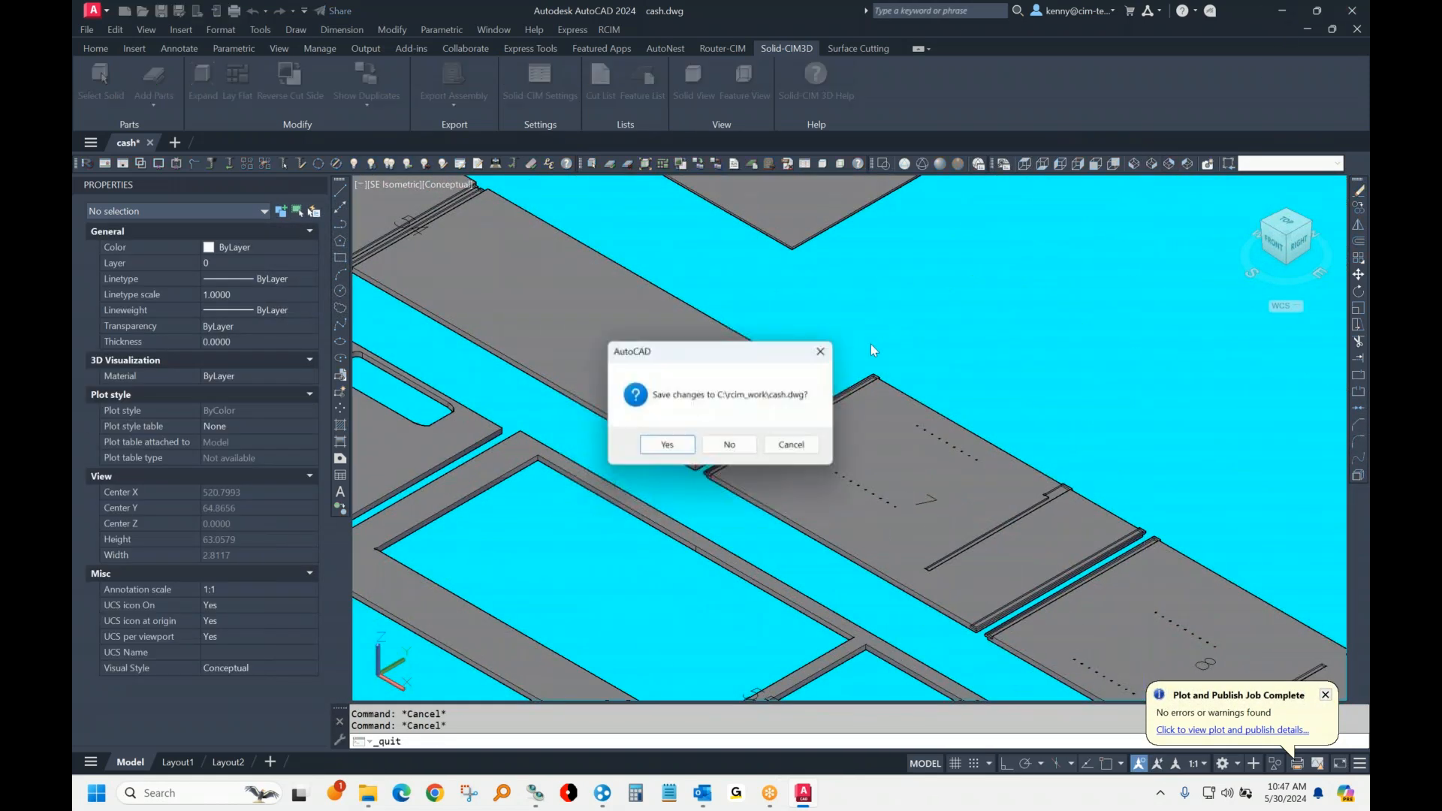
{"action": "left_click", "coordinate": [733, 446]}
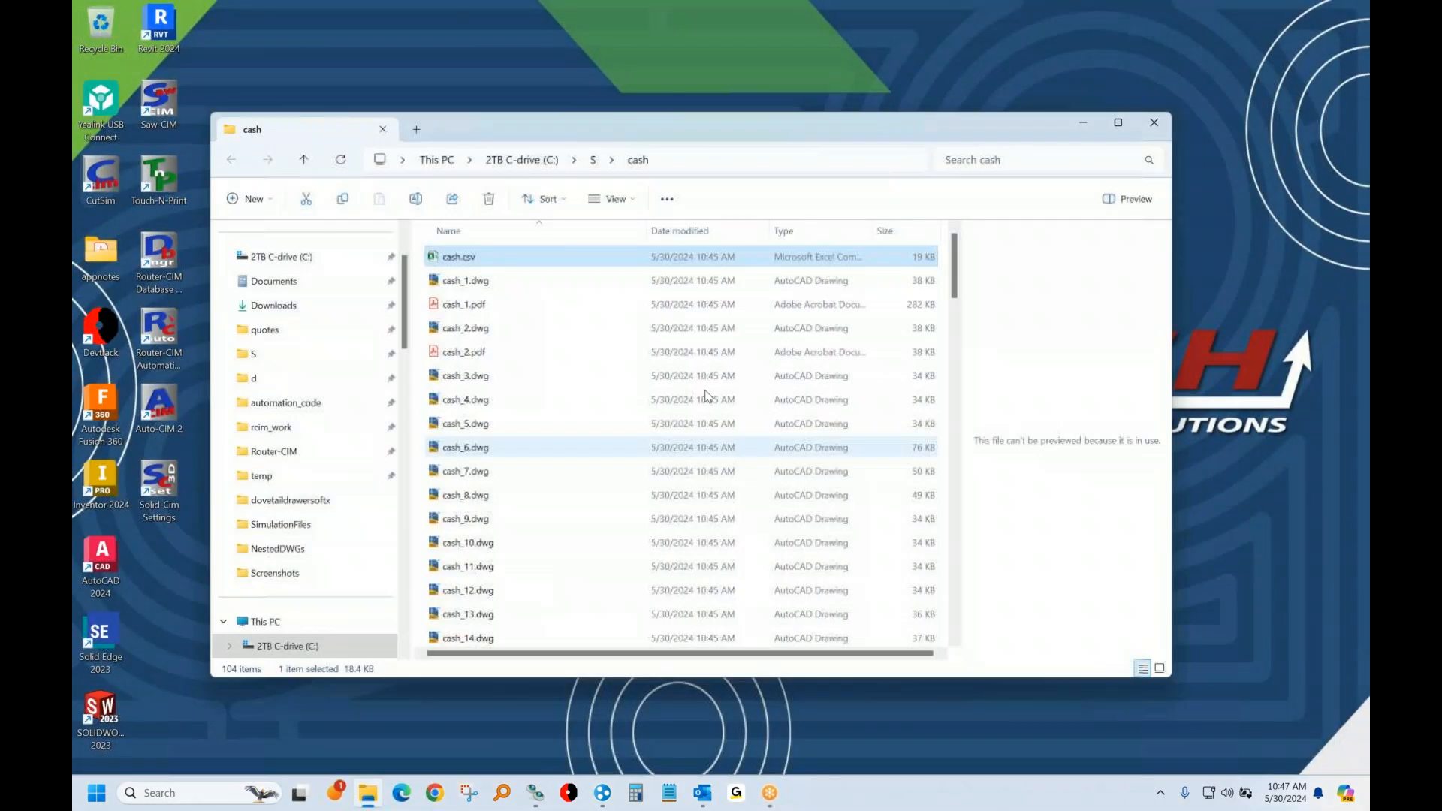
{"action": "right_click", "coordinate": [470, 263]}
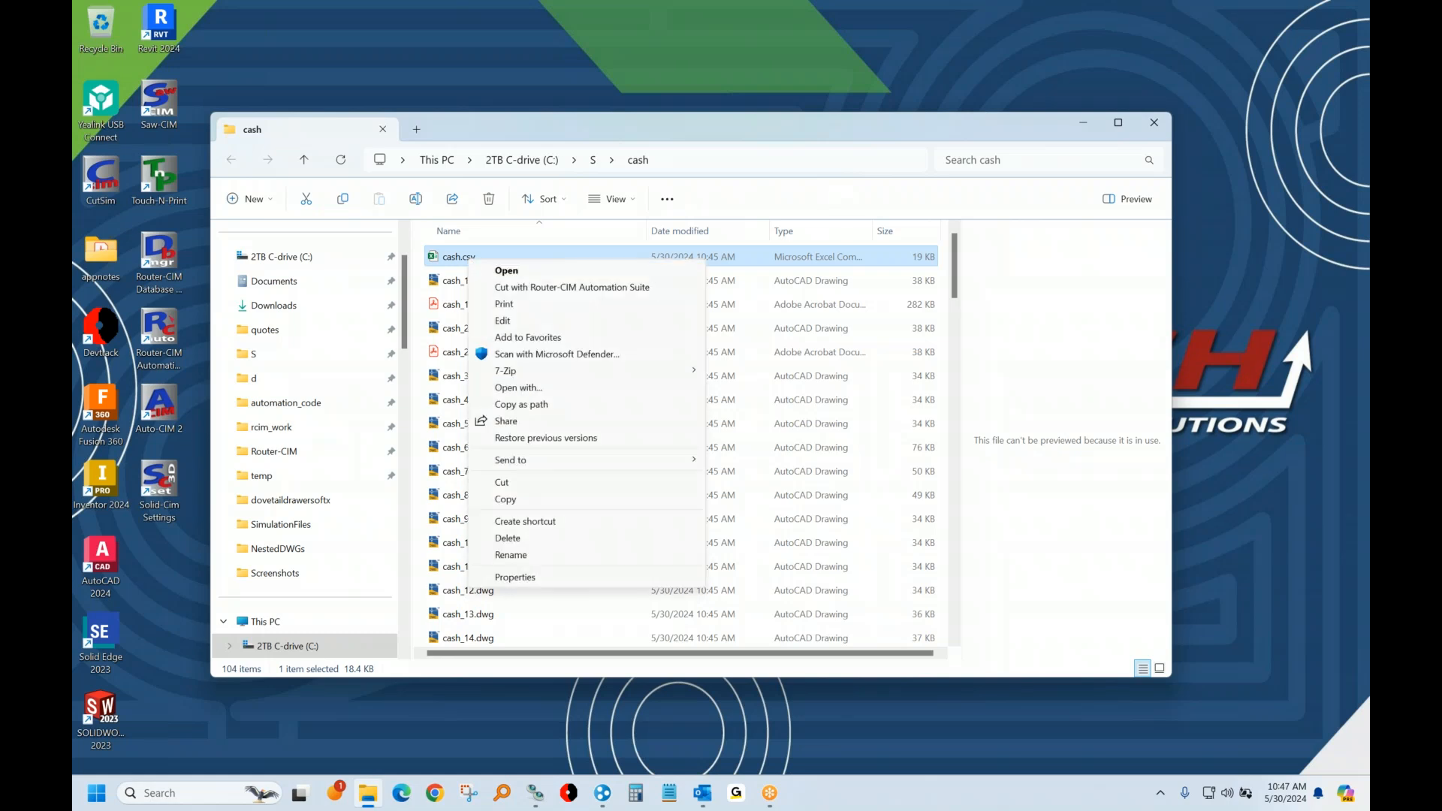
{"action": "left_click", "coordinate": [529, 287]}
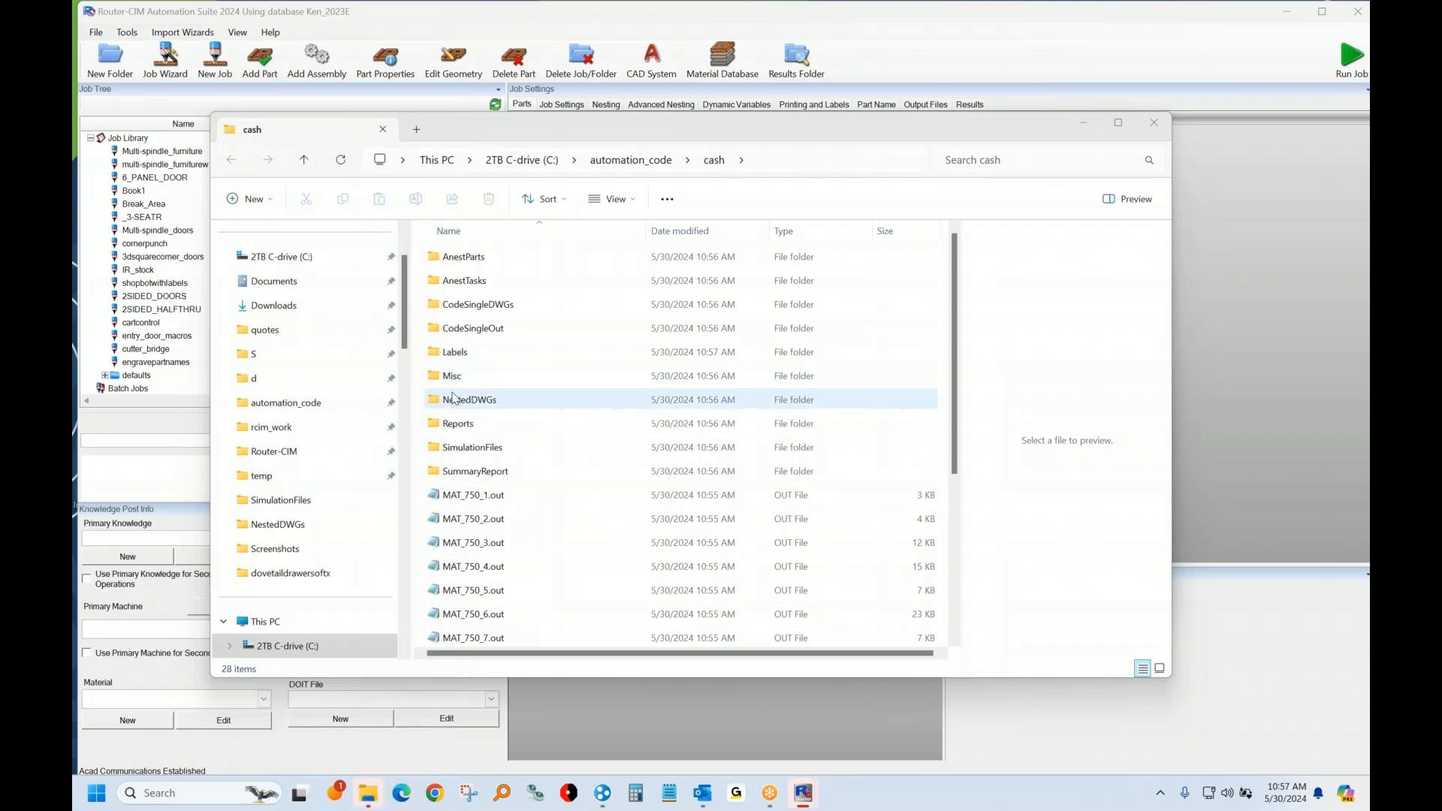
Step: Open the NestedDWGs folder of the cash job and preview the nested sheets MAT_7501 to MAT_7507
{"action": "double_click", "coordinate": [453, 398]}
{"action": "left_click", "coordinate": [462, 257]}
{"action": "left_click", "coordinate": [461, 280]}
{"action": "left_click", "coordinate": [462, 304]}
{"action": "left_click", "coordinate": [461, 328]}
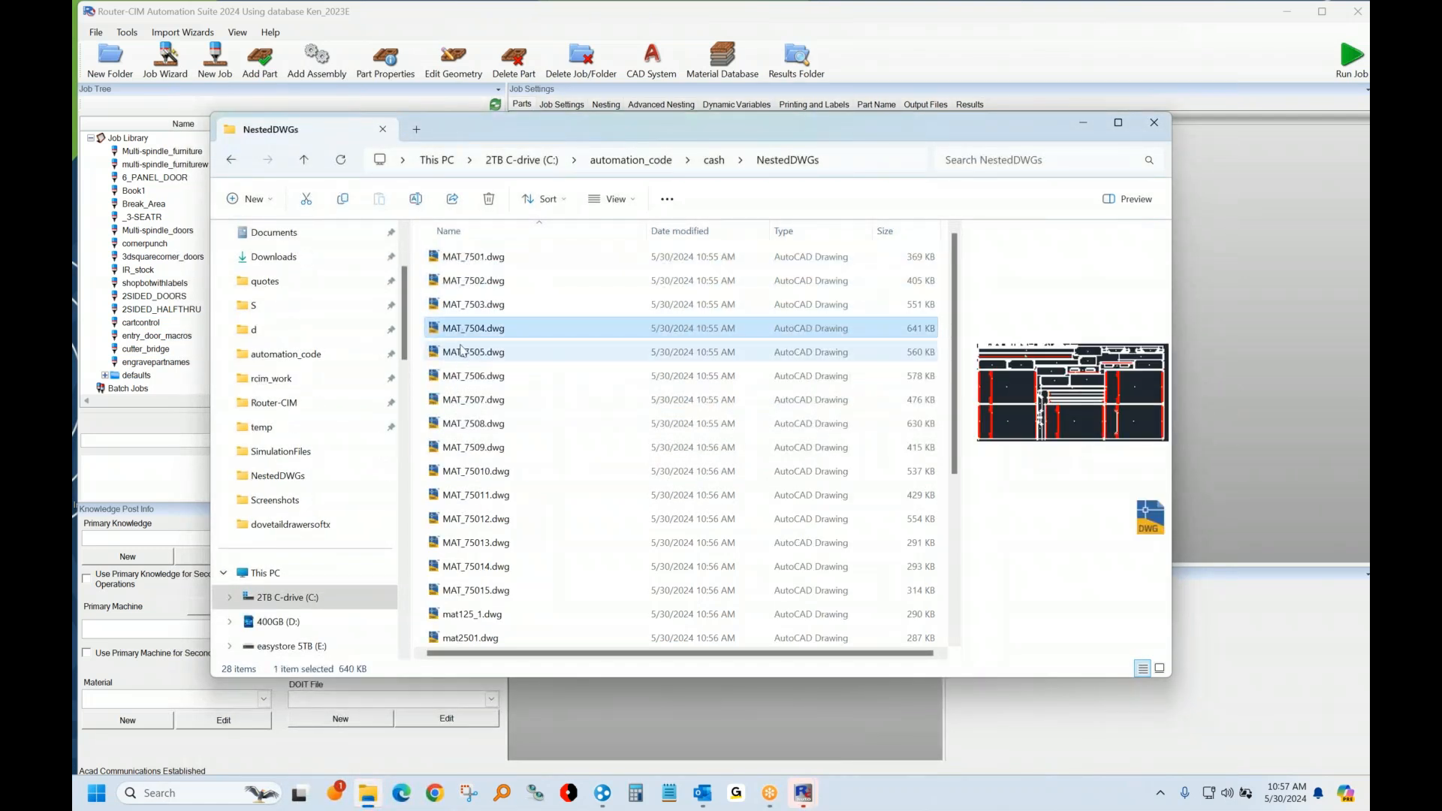
{"action": "left_click", "coordinate": [467, 353]}
{"action": "left_click", "coordinate": [473, 377]}
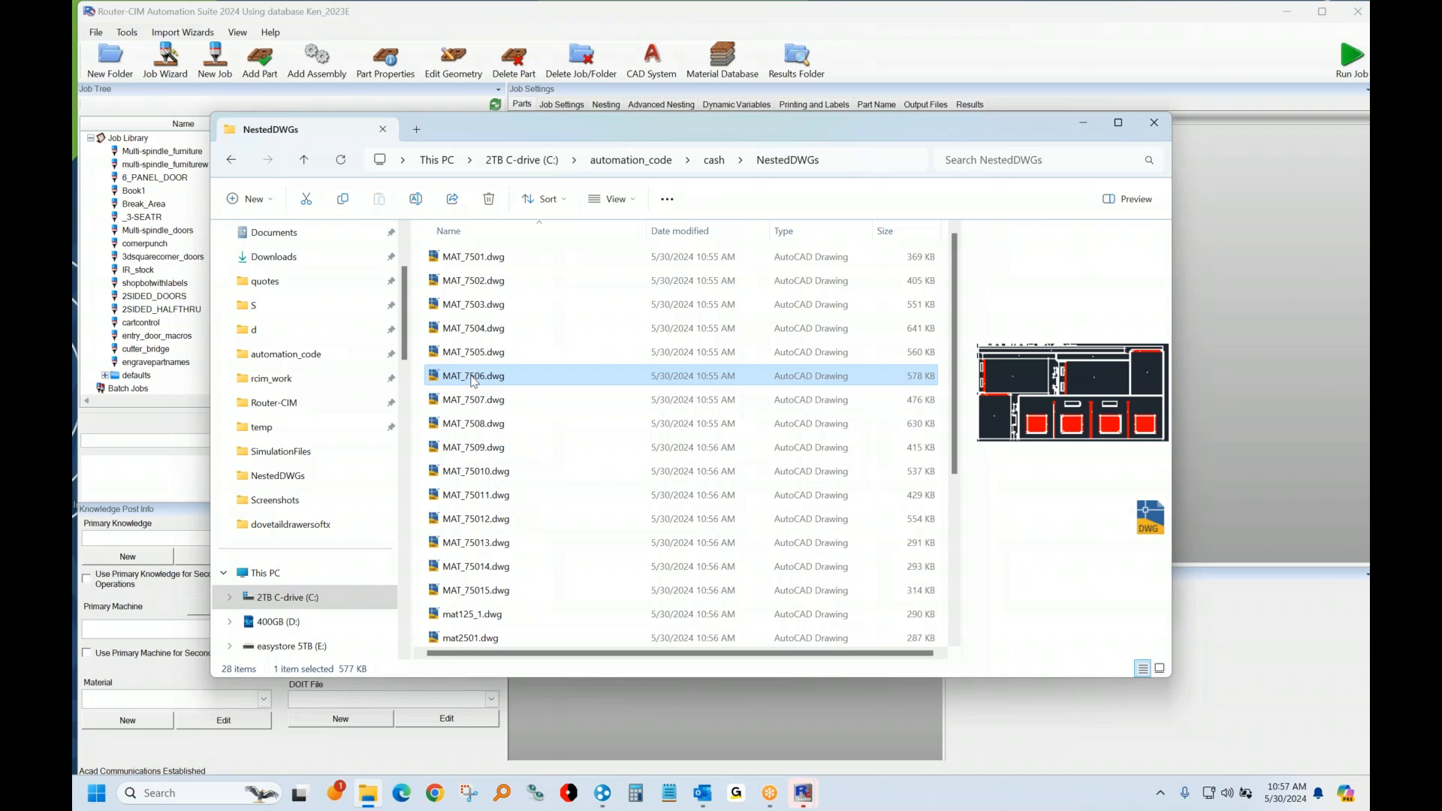
{"action": "left_click", "coordinate": [473, 399]}
Step: Open the nested sheet MAT_7509.dwg in AutoCAD to view its layout, and close it again
{"action": "left_click", "coordinate": [472, 450]}
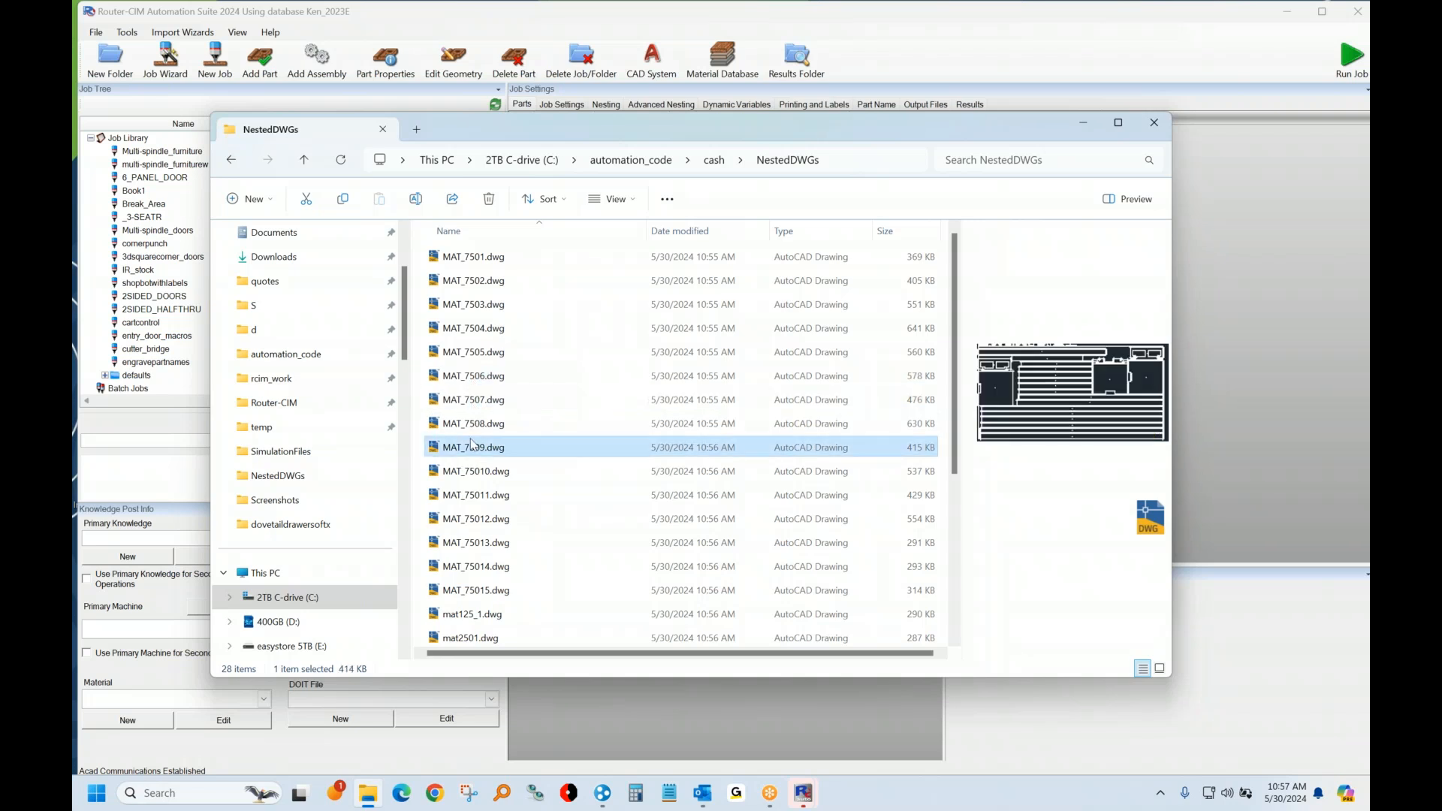
{"action": "double_click", "coordinate": [473, 448]}
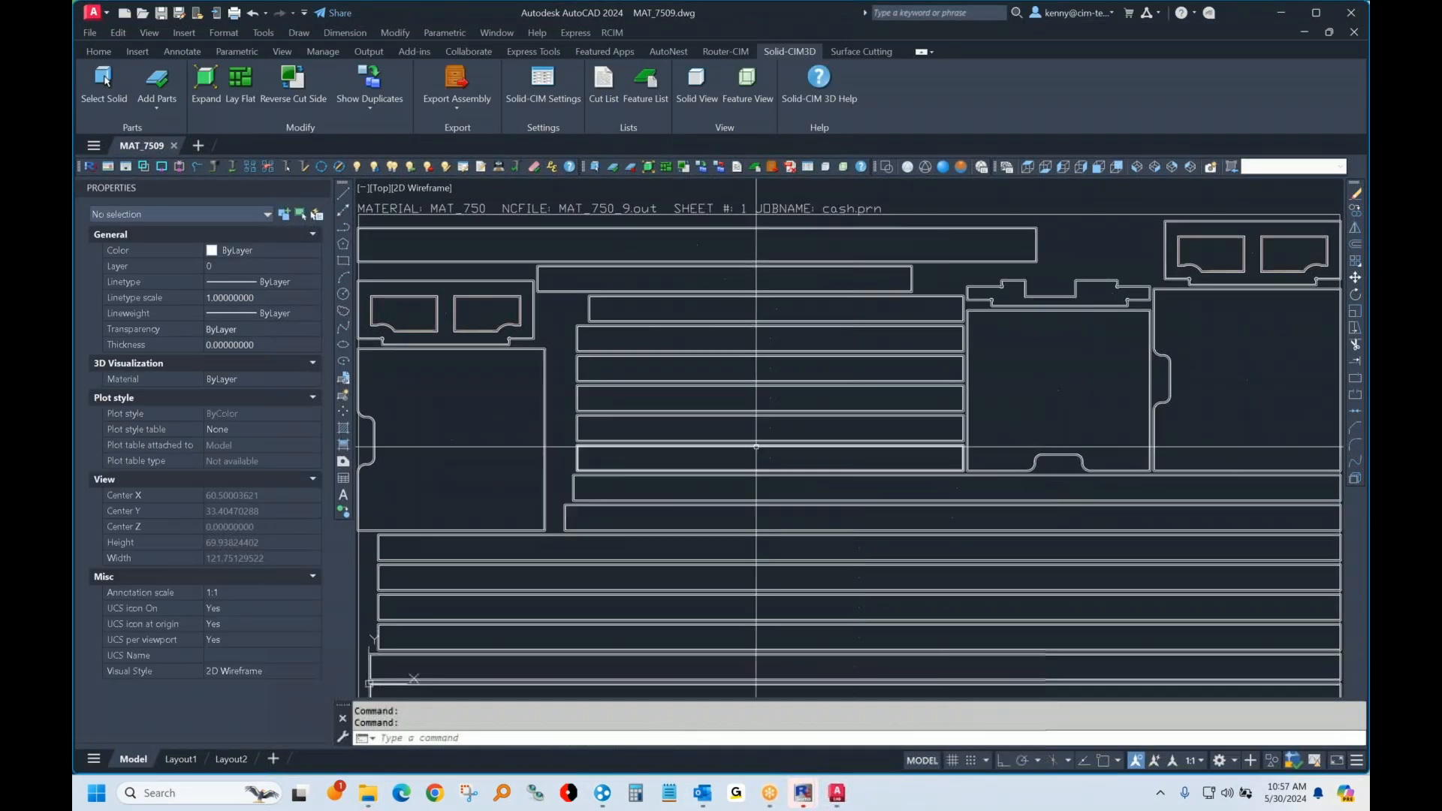
{"action": "left_click", "coordinate": [1350, 13]}
Step: Preview the nested sheets MAT_75010 to MAT_75015
{"action": "left_click", "coordinate": [455, 479]}
{"action": "left_click", "coordinate": [453, 499]}
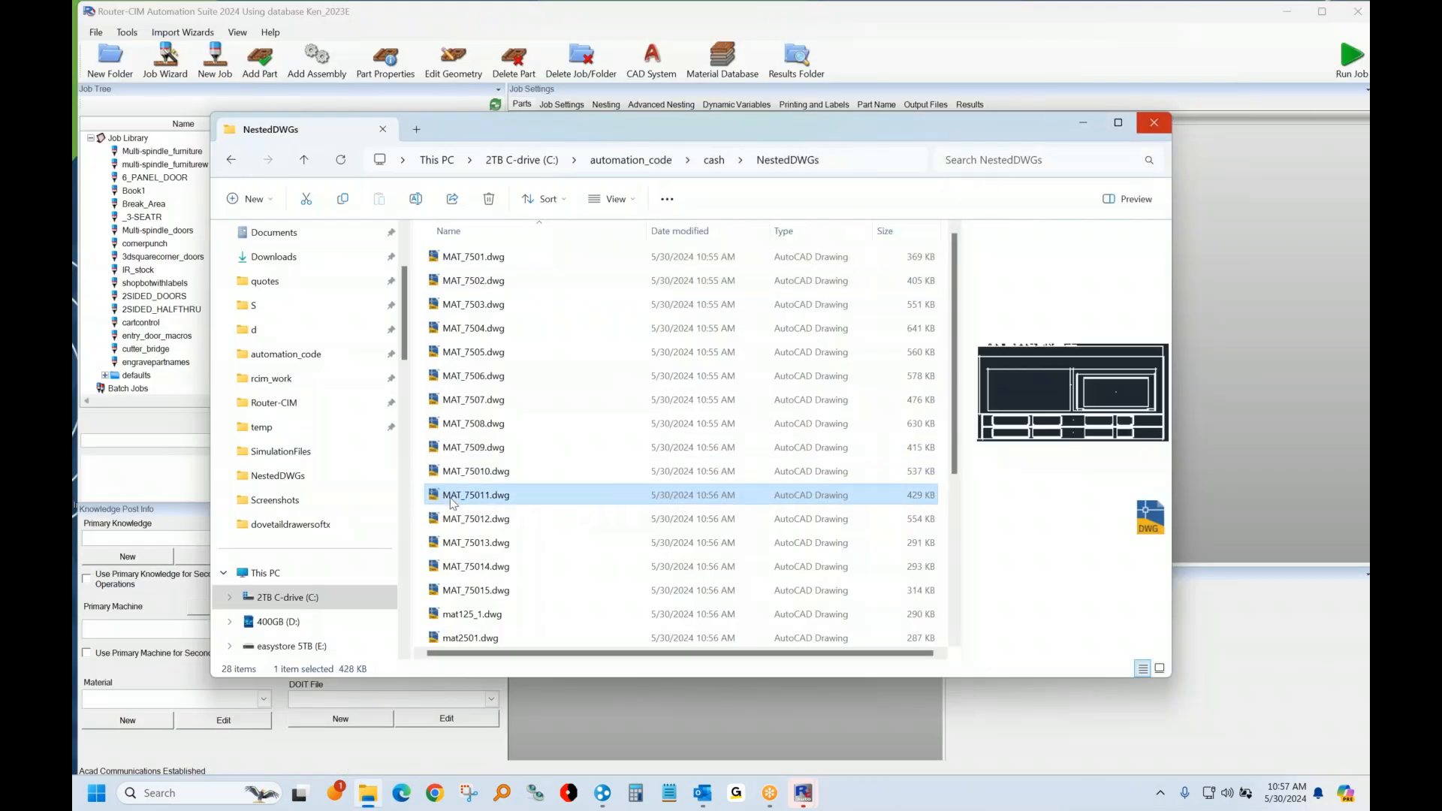
{"action": "left_click", "coordinate": [451, 522]}
{"action": "left_click", "coordinate": [449, 545]}
{"action": "left_click", "coordinate": [448, 569]}
{"action": "left_click", "coordinate": [446, 592]}
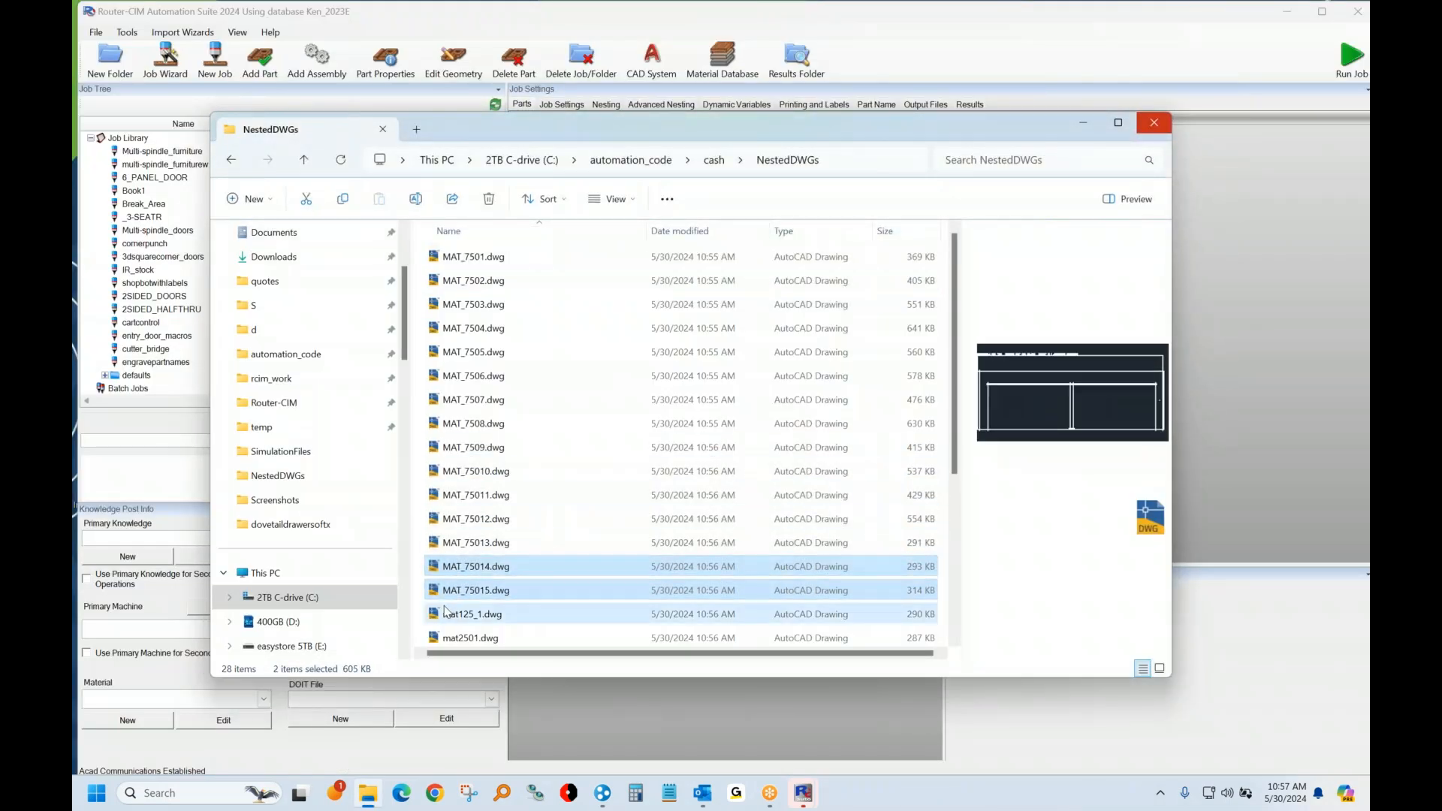
Step: Preview the nested sheets of the other materials, from mat125_1 through matp5_3, and return to MAT_75012
{"action": "left_click", "coordinate": [454, 615]}
{"action": "left_click", "coordinate": [481, 637]}
{"action": "scroll", "coordinate": [490, 618], "scroll_direction": "down", "scroll_amount": 3}
{"action": "left_click", "coordinate": [481, 540]}
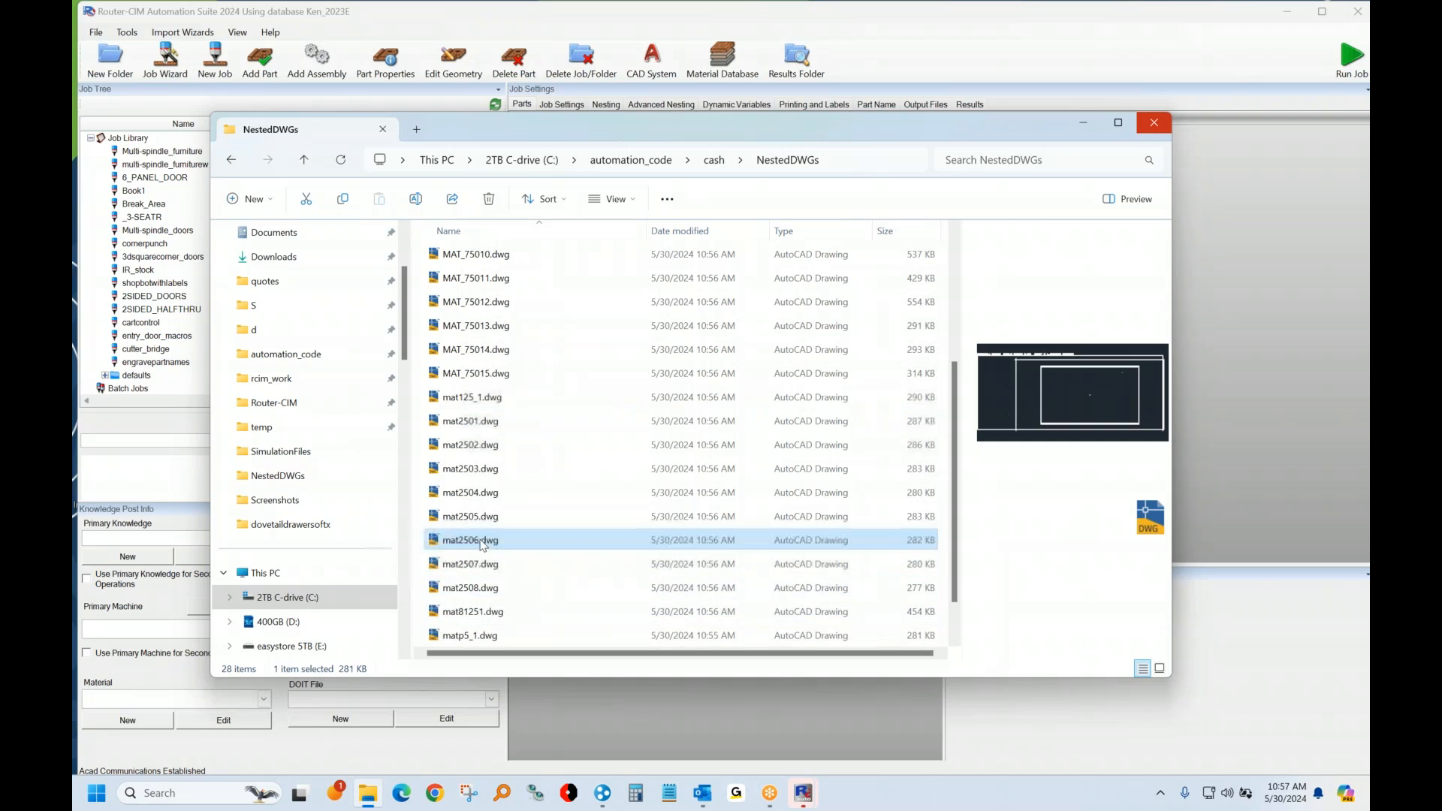
{"action": "left_click", "coordinate": [479, 564]}
{"action": "left_click", "coordinate": [476, 612]}
{"action": "left_click", "coordinate": [467, 637]}
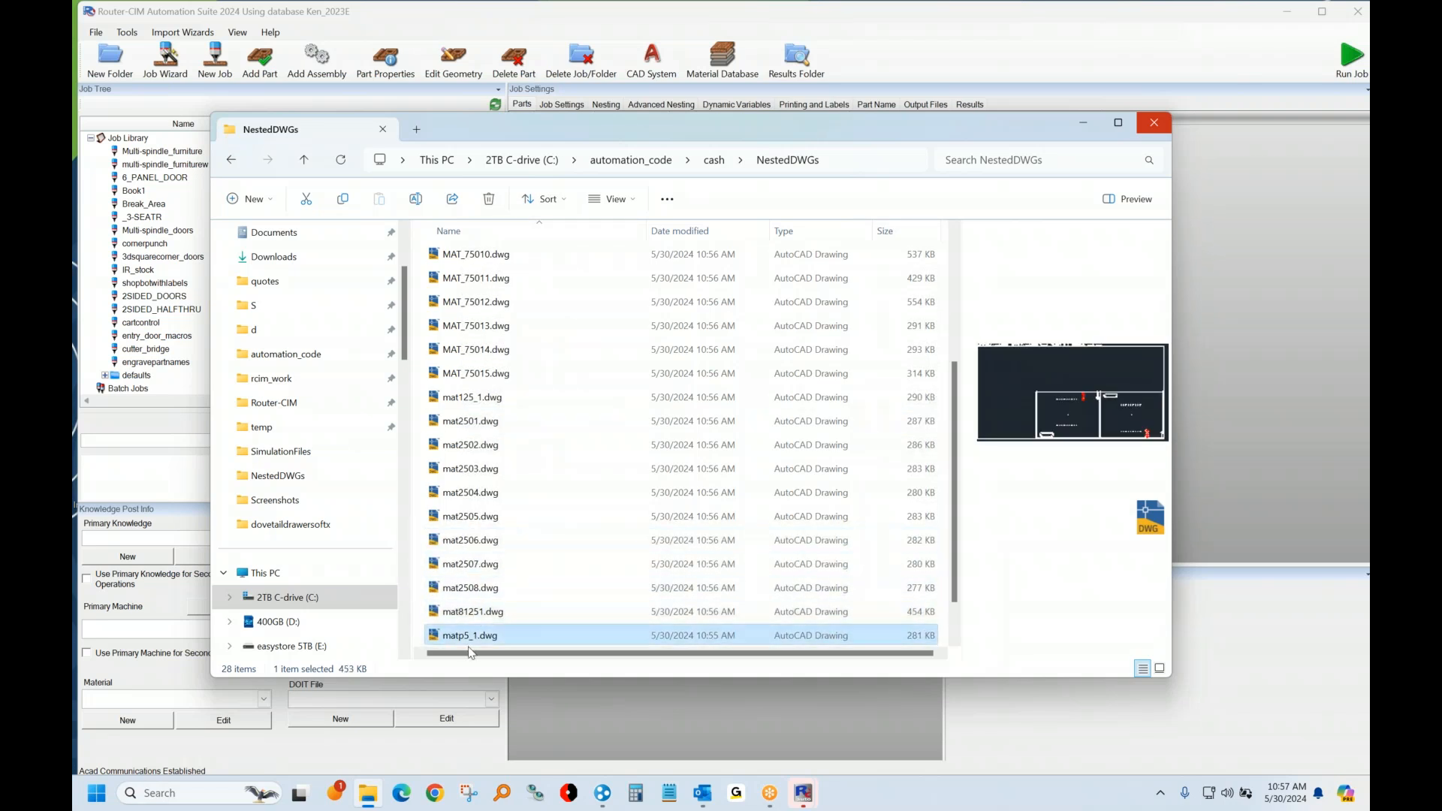
{"action": "scroll", "coordinate": [460, 629], "scroll_direction": "down", "scroll_amount": 1}
{"action": "left_click", "coordinate": [453, 615]}
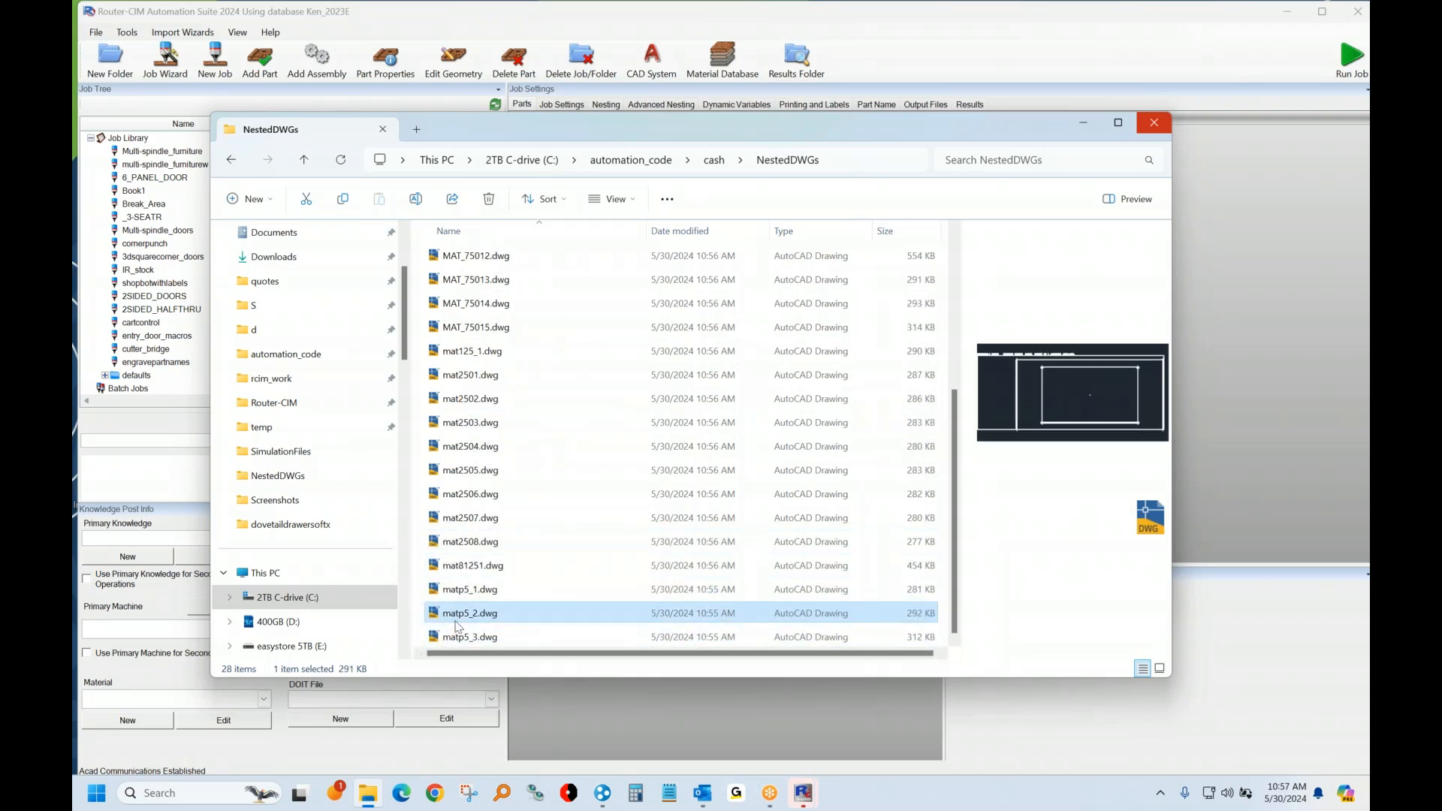
{"action": "left_click", "coordinate": [461, 638]}
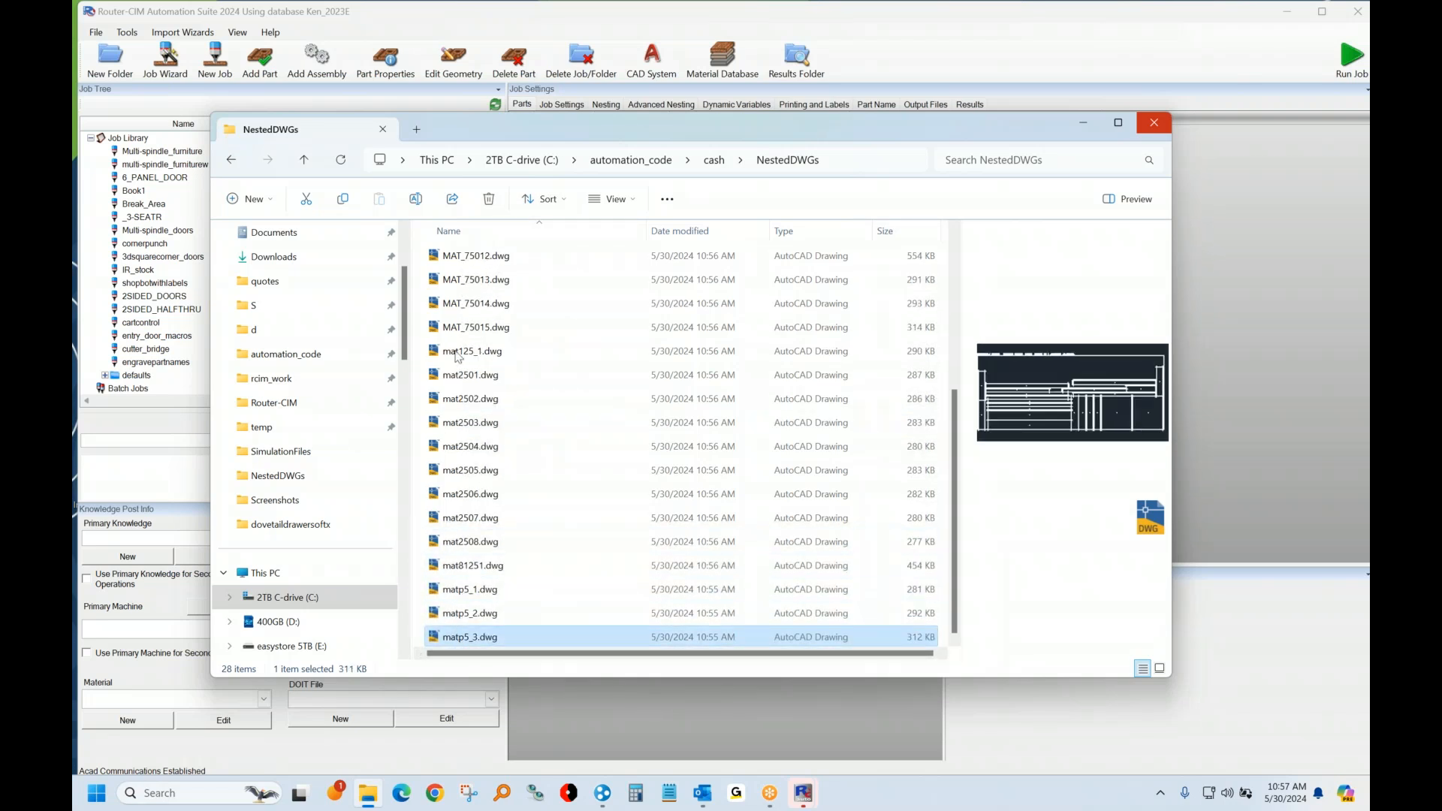
{"action": "left_click", "coordinate": [459, 280]}
{"action": "left_click", "coordinate": [464, 256]}
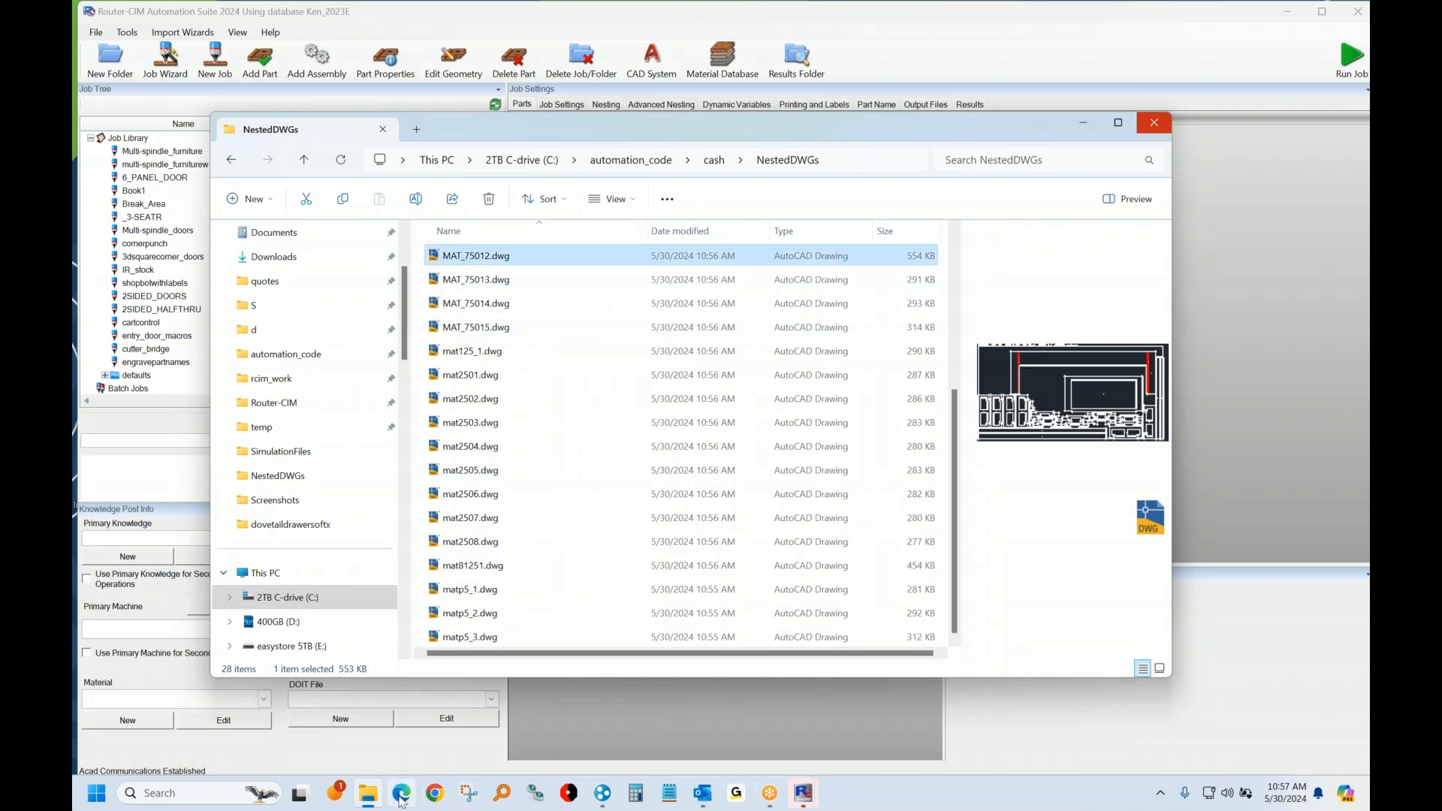
Step: Switch to the CIM-TECH website in Edge and view the Solid-CIM 3D product page
{"action": "left_click", "coordinate": [402, 798]}
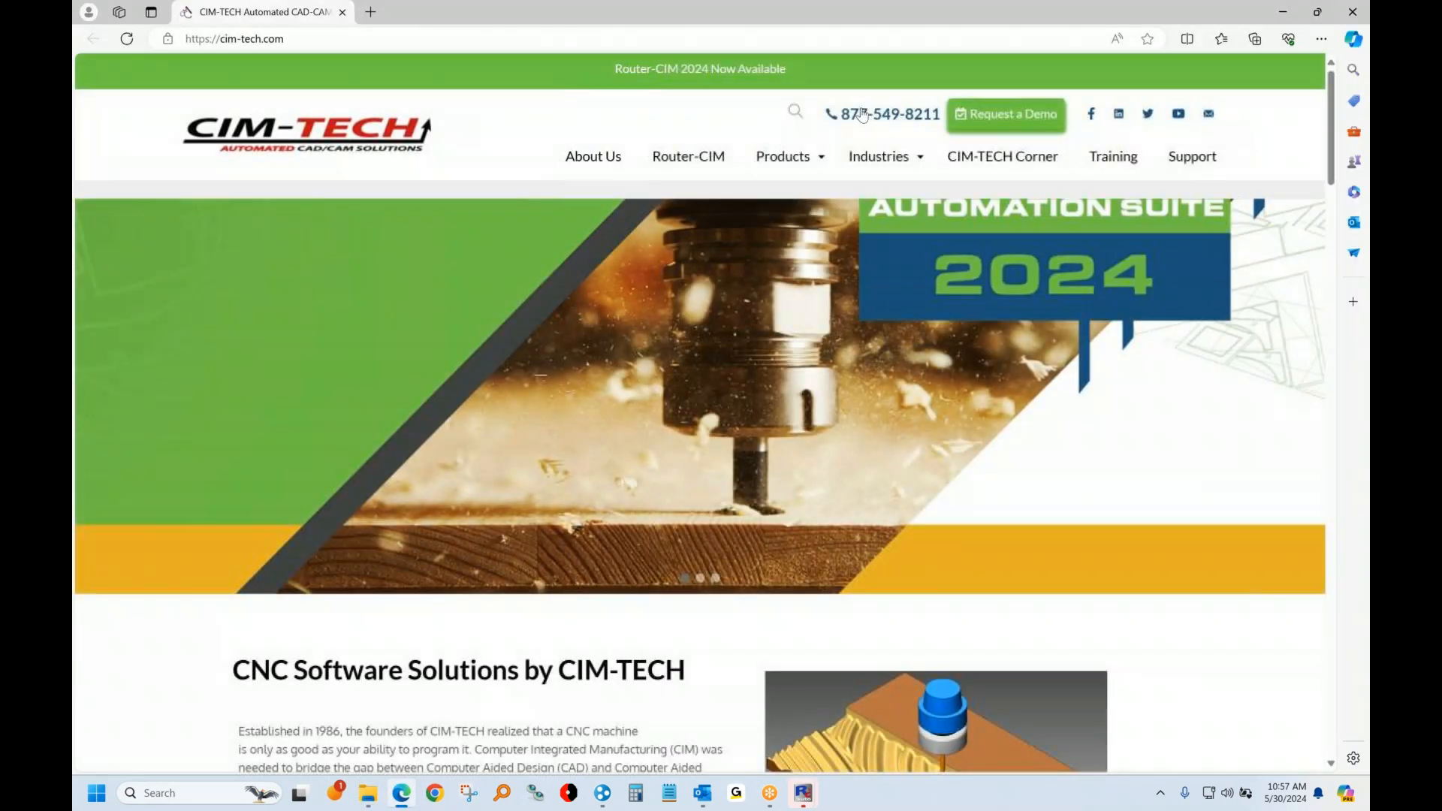
{"action": "mouse_move", "coordinate": [812, 161]}
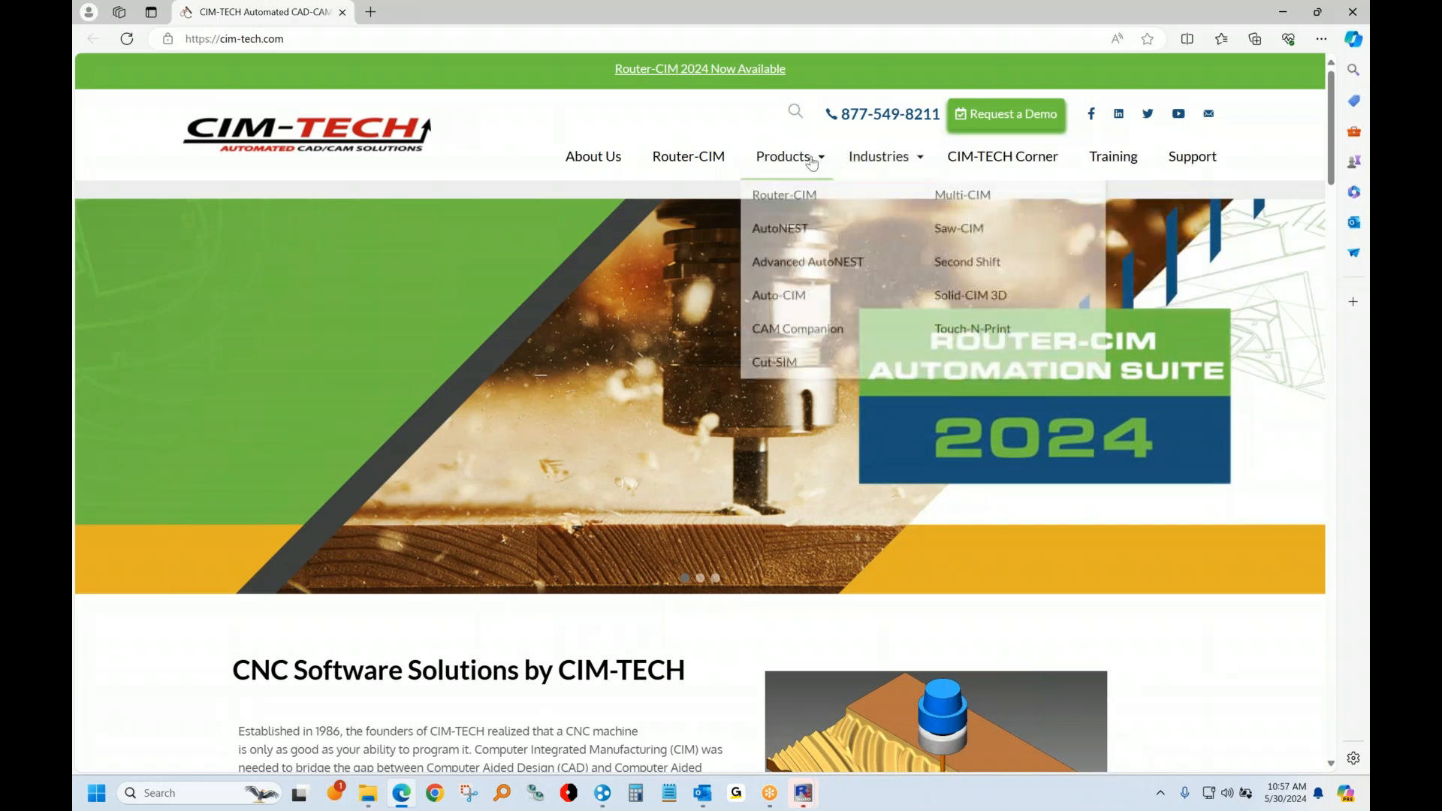
{"action": "left_click", "coordinate": [964, 298]}
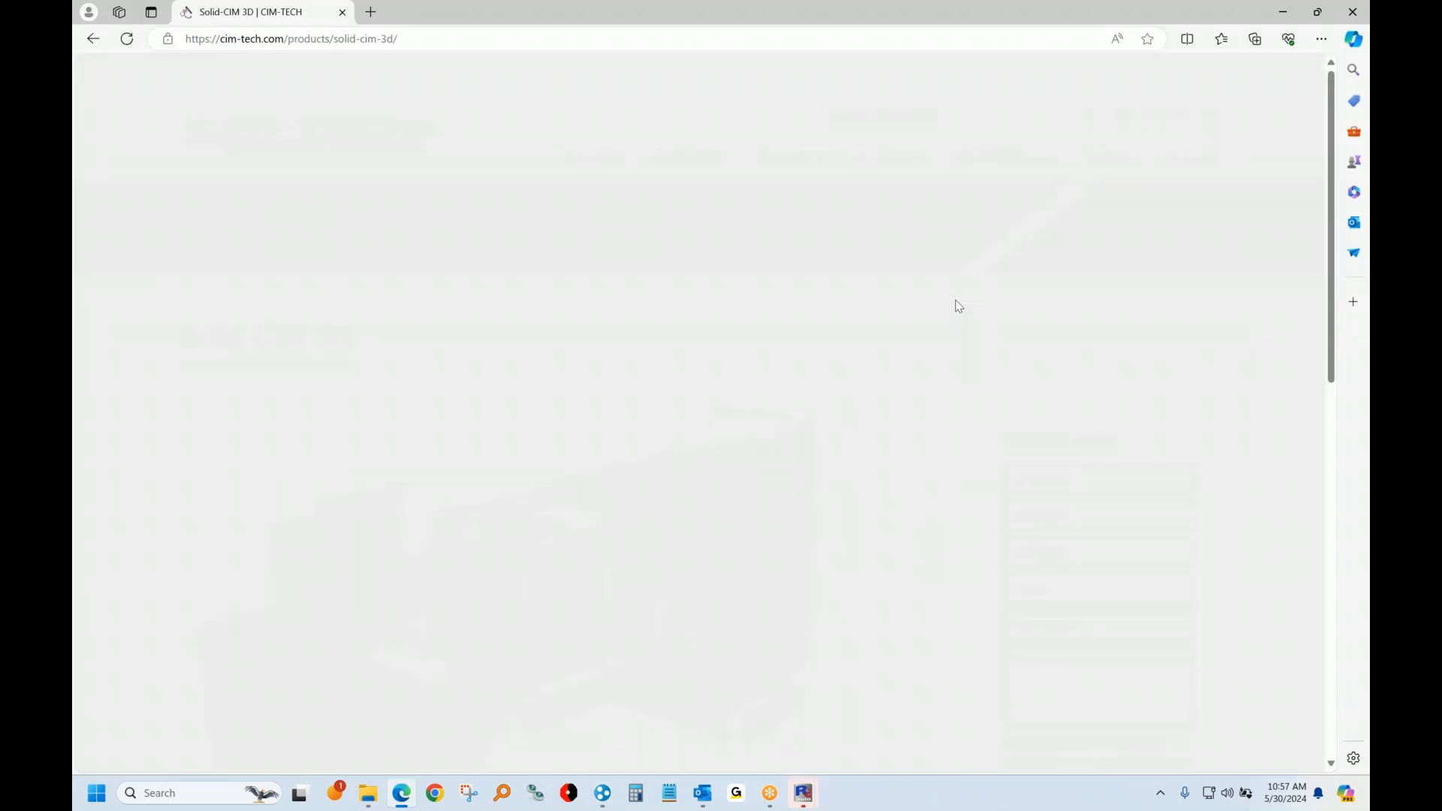
{"action": "scroll", "coordinate": [586, 439], "scroll_direction": "down", "scroll_amount": 3}
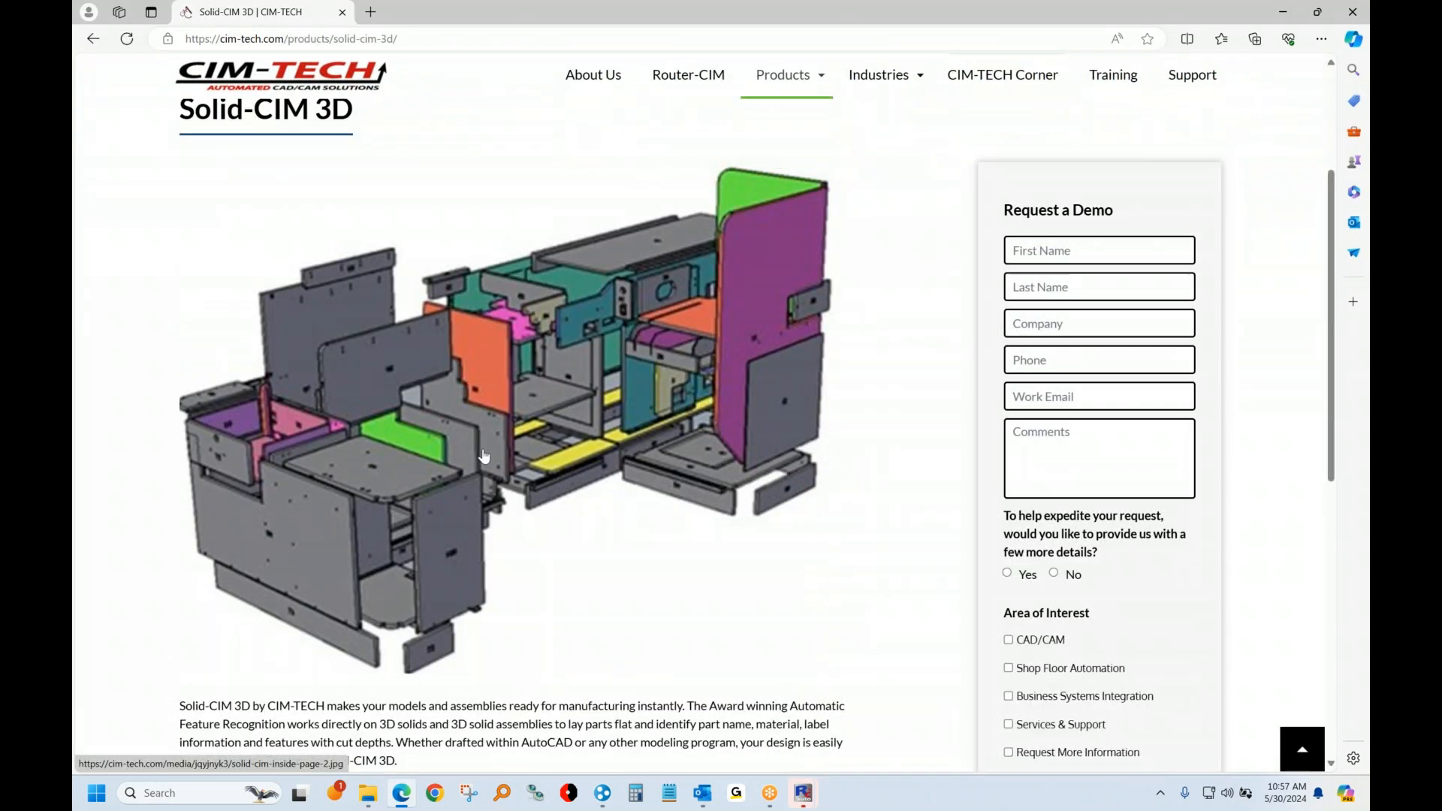